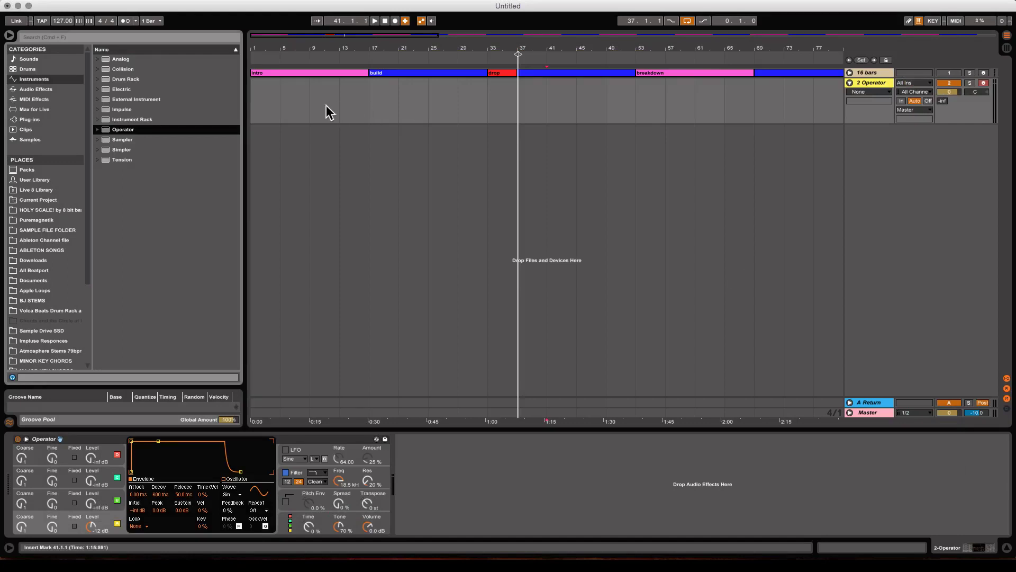
Step: Insert an empty MIDI clip spanning bars 1–5 on the Operator track
drag(283, 106, 240, 106)
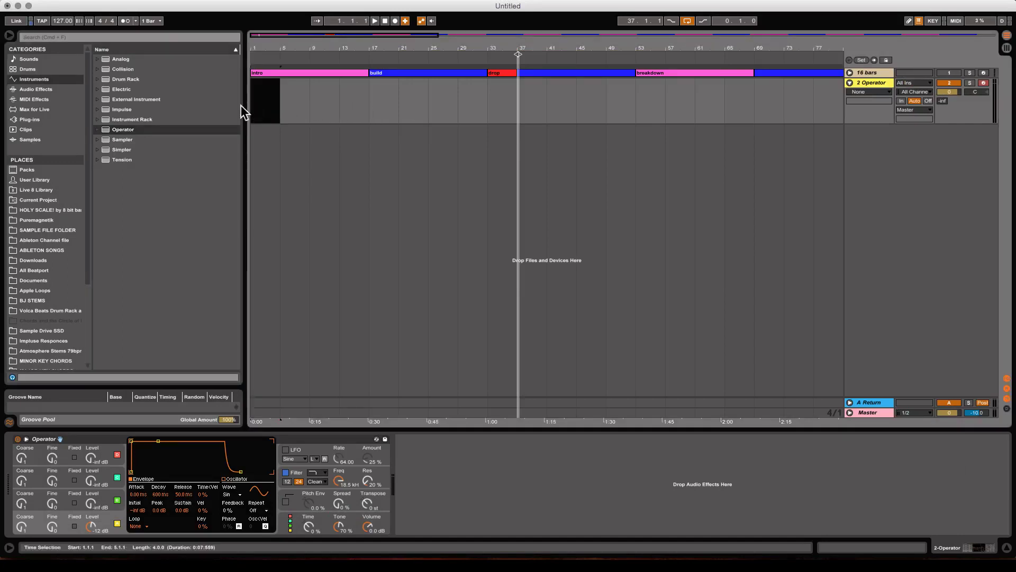
key(super+shift+m)
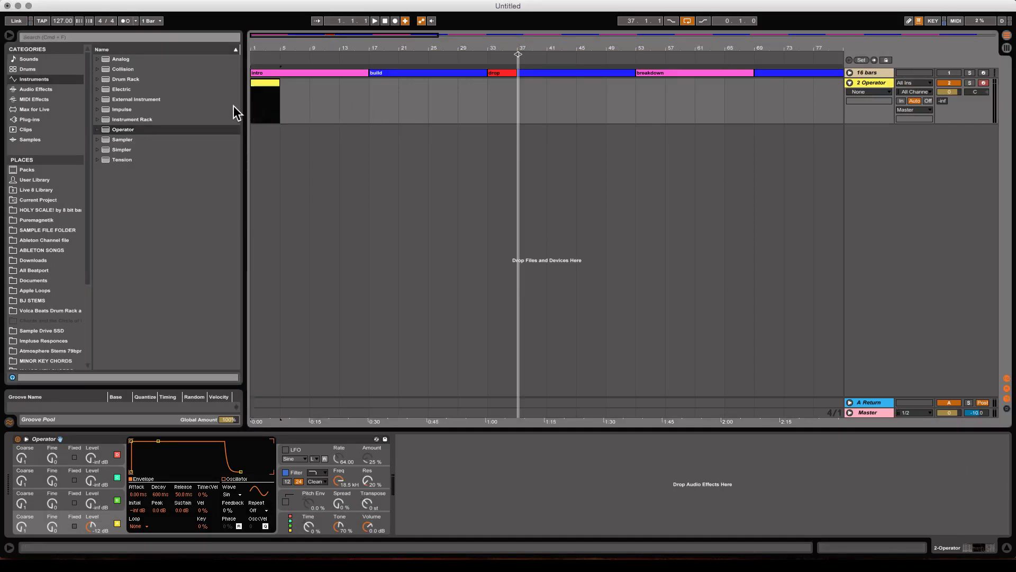
Step: Open the clip in an enlarged piano roll, draw a C2 note at bar 1, and start playback
double_click(262, 82)
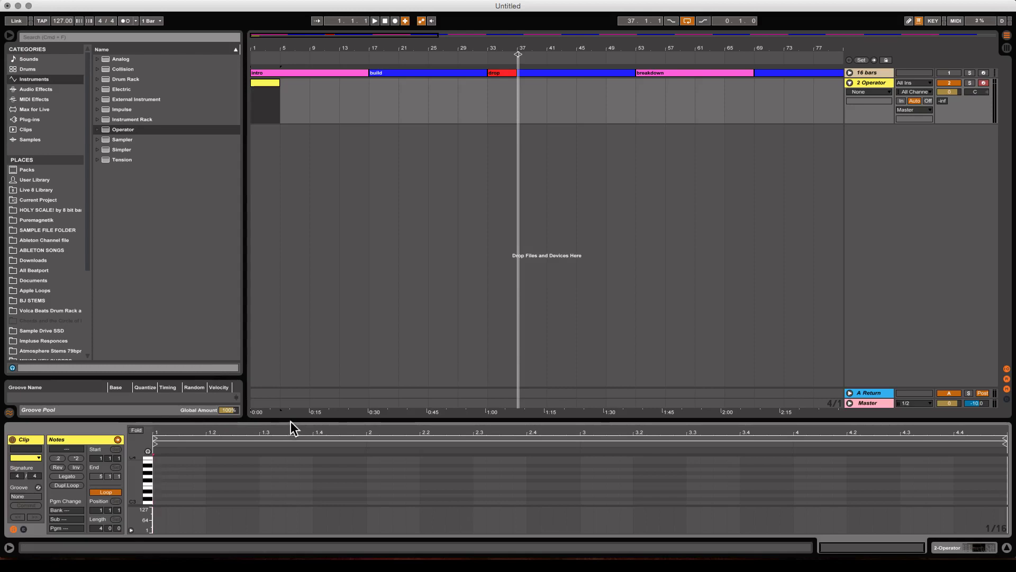
drag(290, 423, 291, 321)
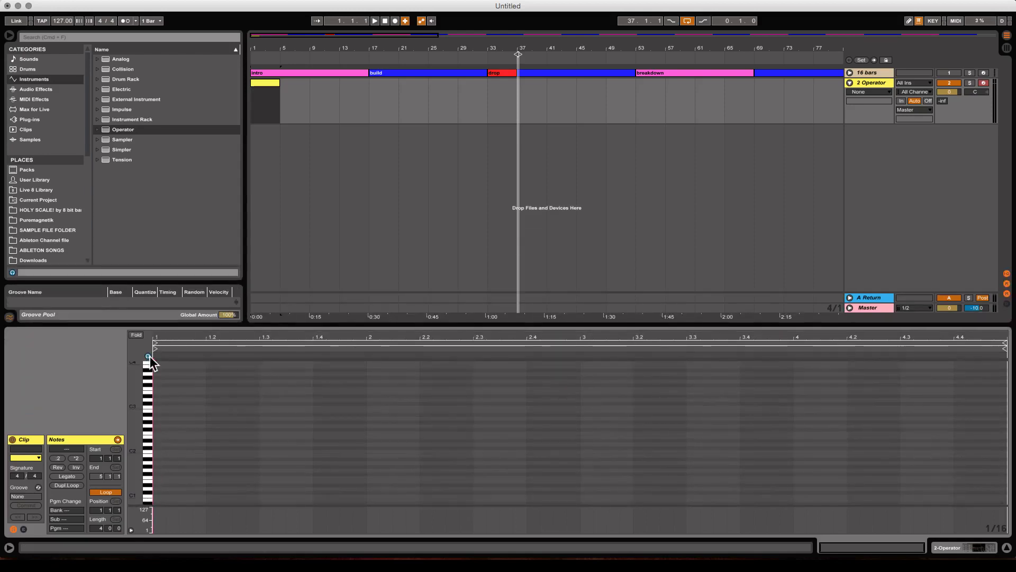
click(189, 426)
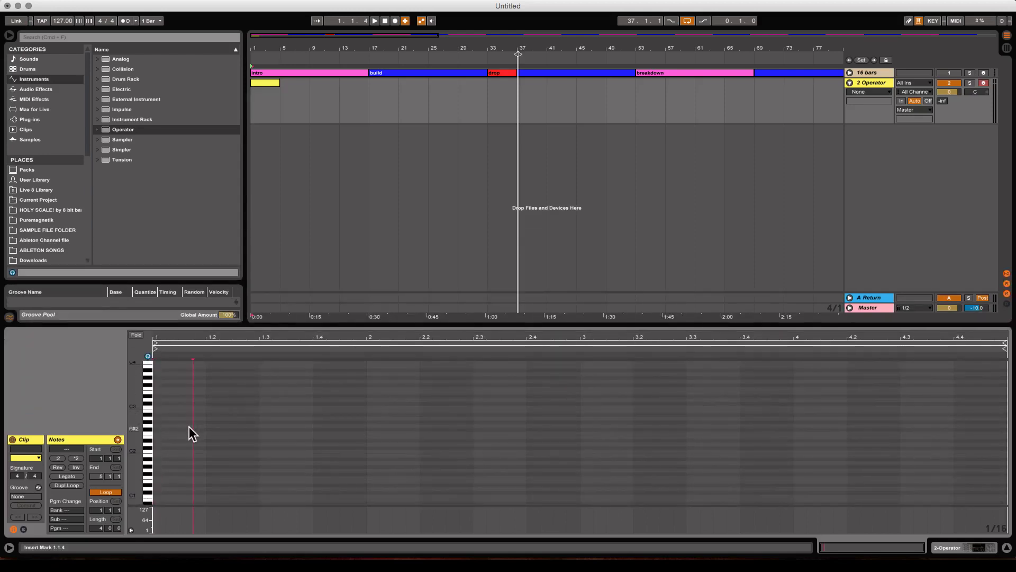
double_click(163, 449)
key(space)
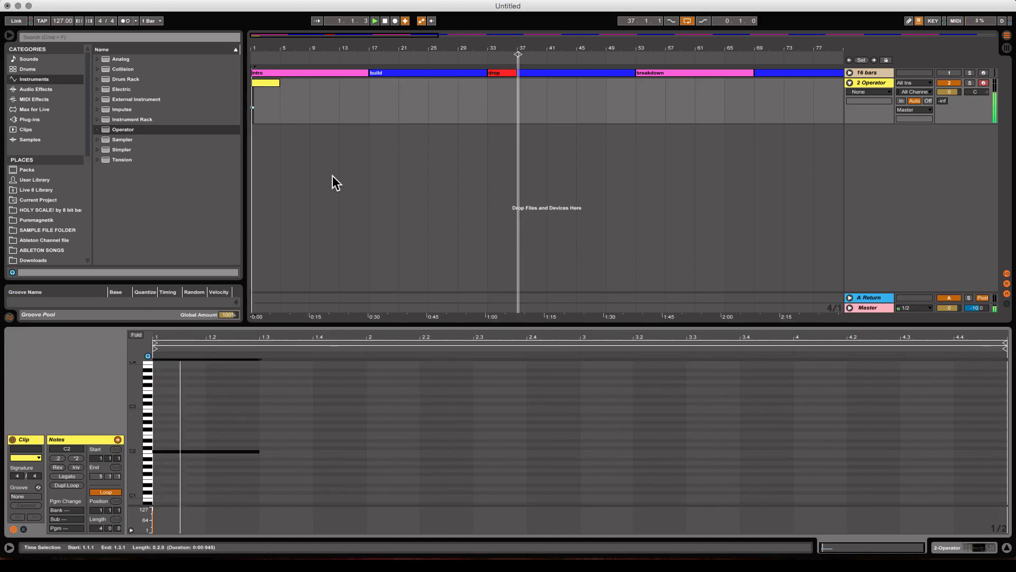
Step: Add an F#2 note at bar 2 and a D#1 note at bar 3, then paste a copy at bar 4
double_click(373, 429)
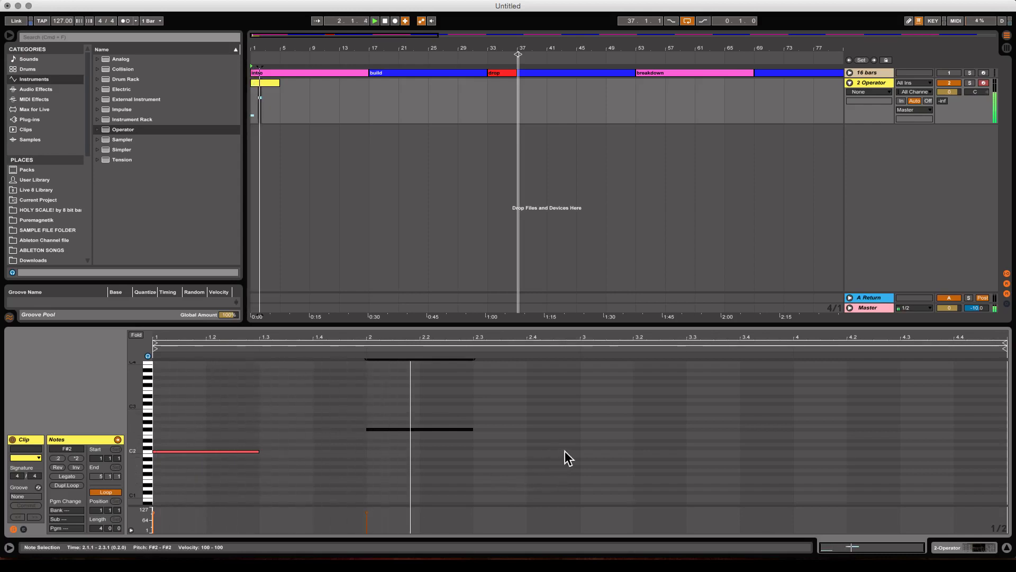
double_click(587, 448)
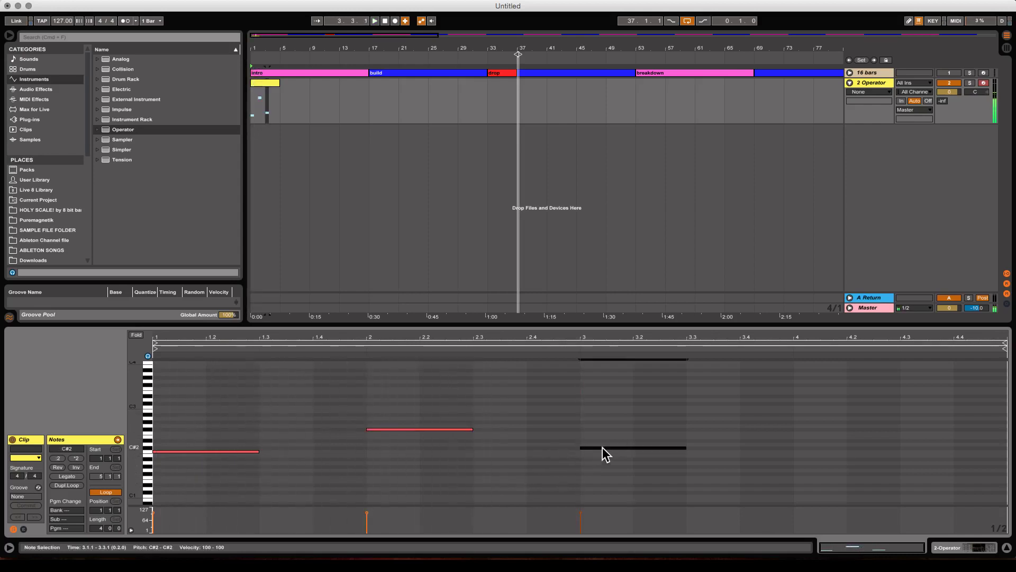
key(Down)
key(Down)
key(Down)
key(Down)
key(Down)
key(Down)
key(Down)
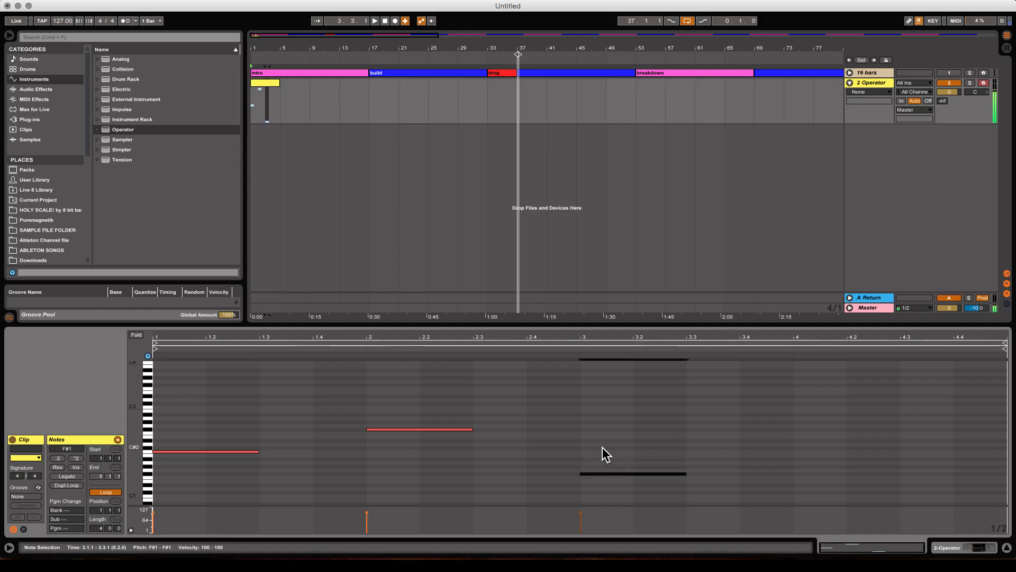
key(Down)
key(Down)
key(Down)
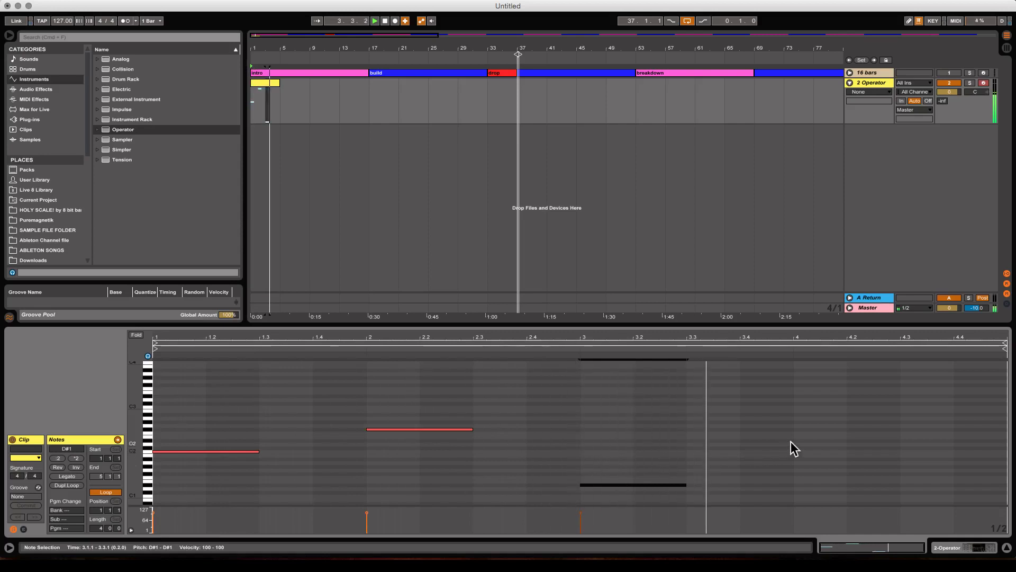
key(space)
click(805, 443)
key(super+v)
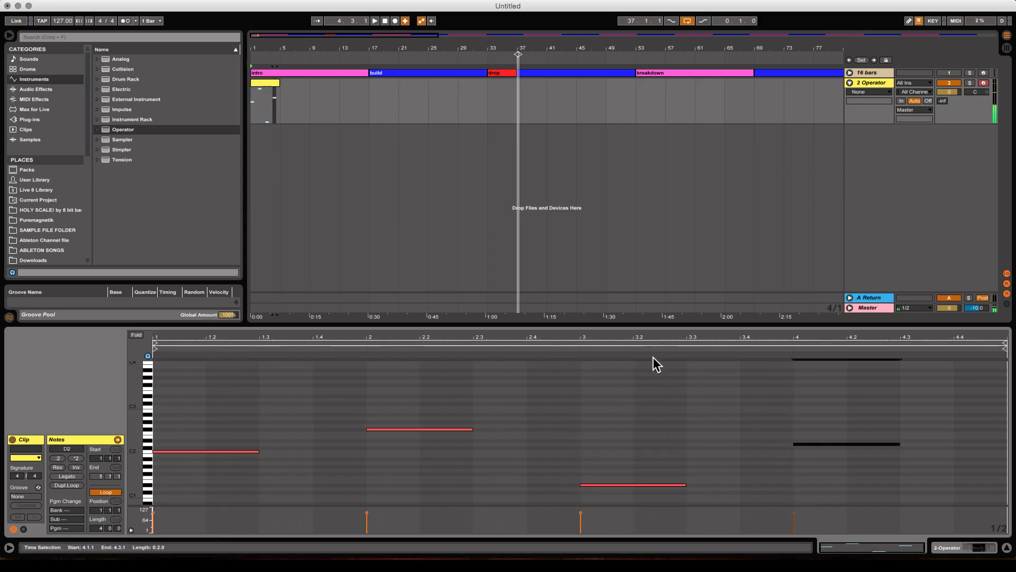
Step: Play from bar 1, show the Operator device chain, and drop Envelope.amxd from Max for Live before Operator
click(274, 82)
key(space)
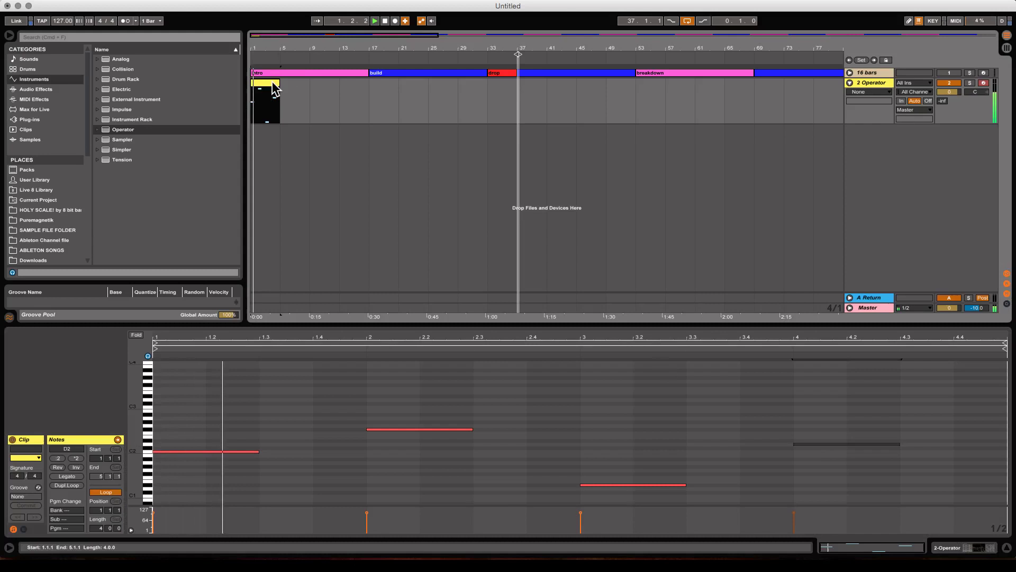
click(870, 84)
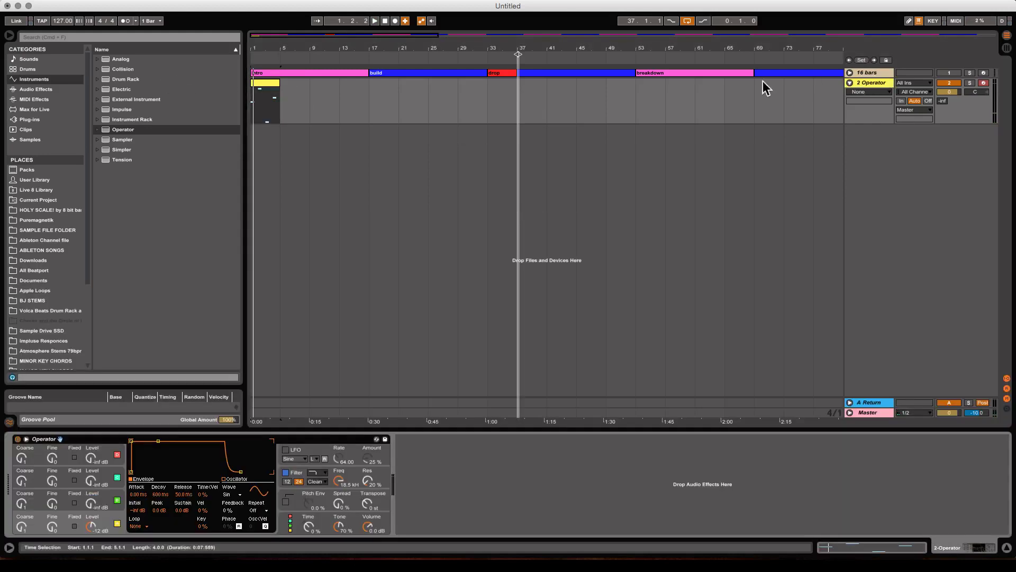
click(34, 99)
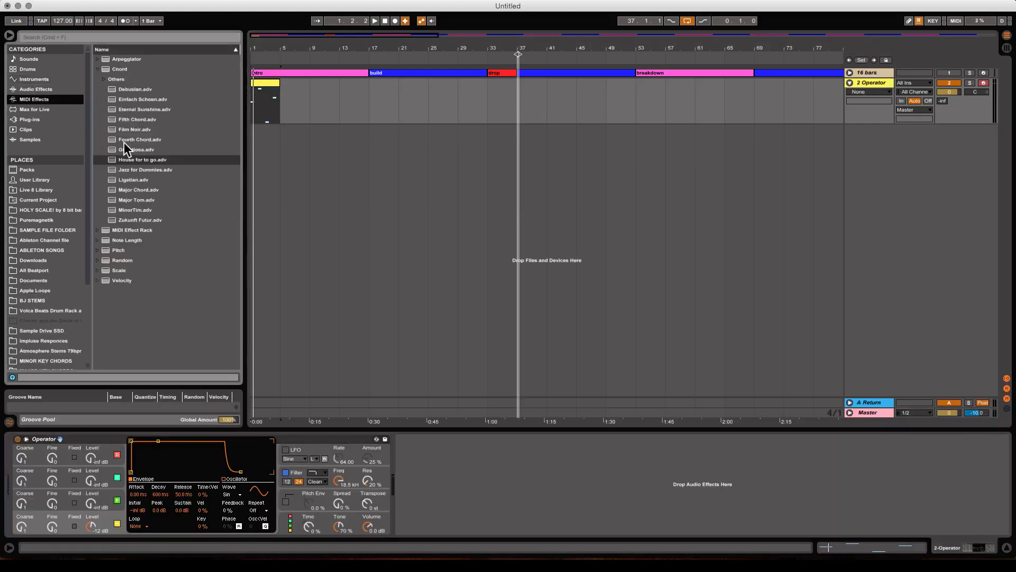
click(37, 109)
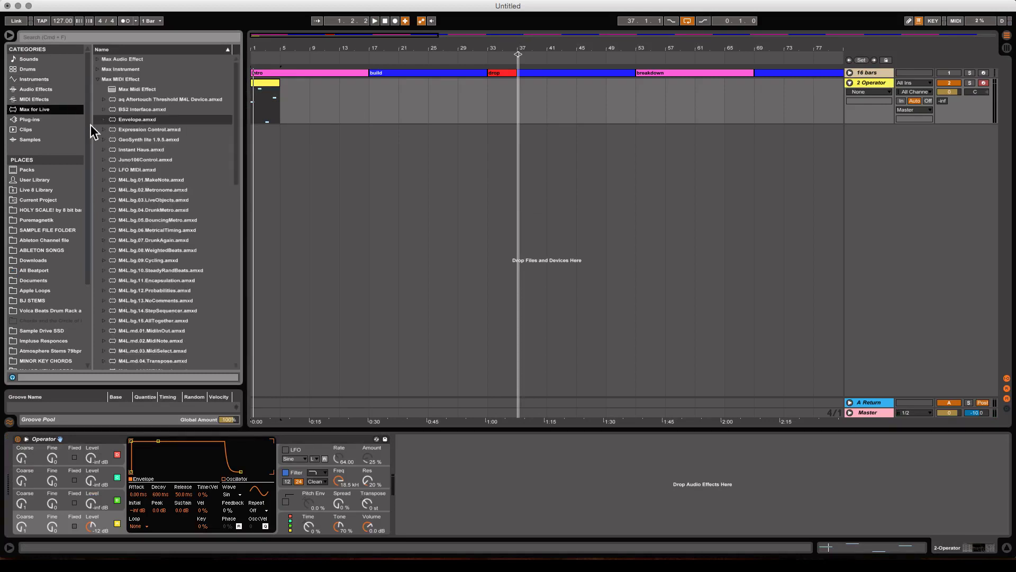
drag(112, 127, 18, 445)
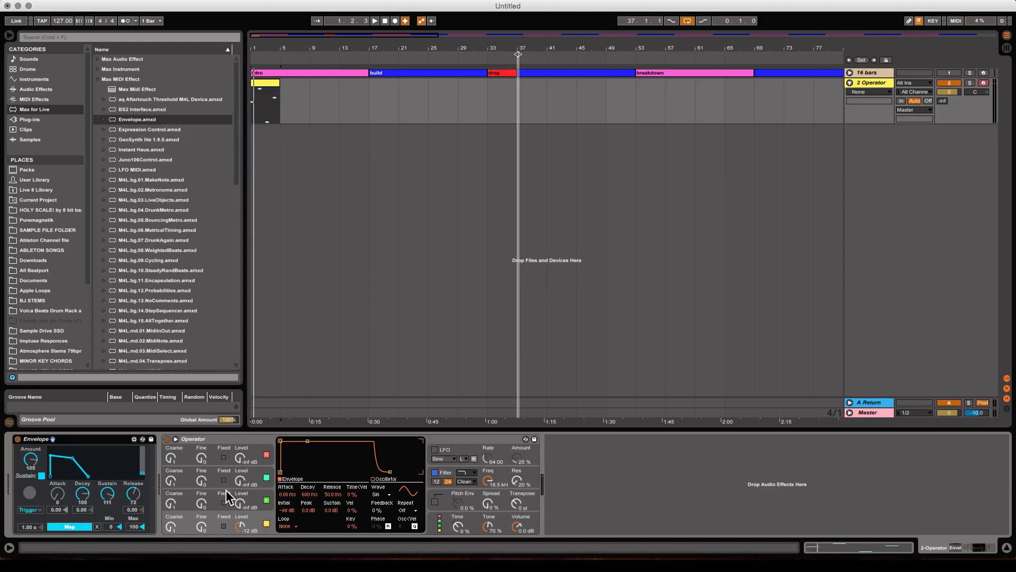
Step: Map the first Envelope to Operator's Osc-B Level and play it back
click(67, 527)
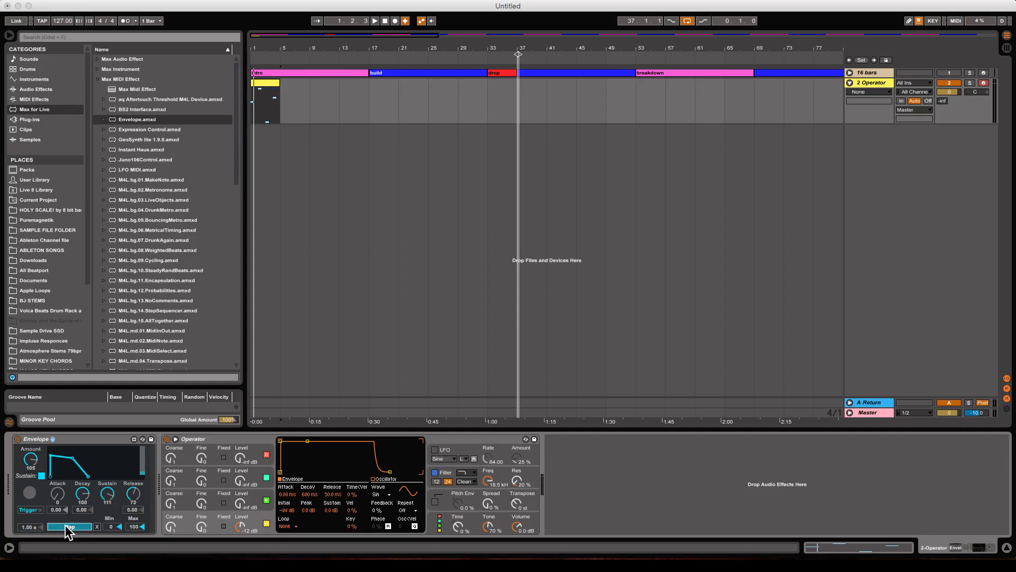
click(241, 505)
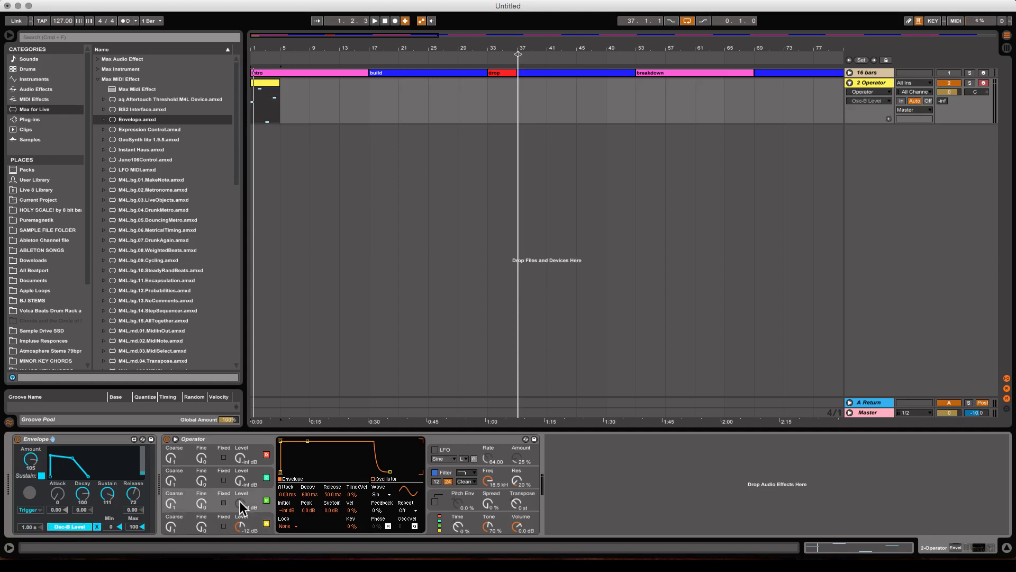
click(241, 505)
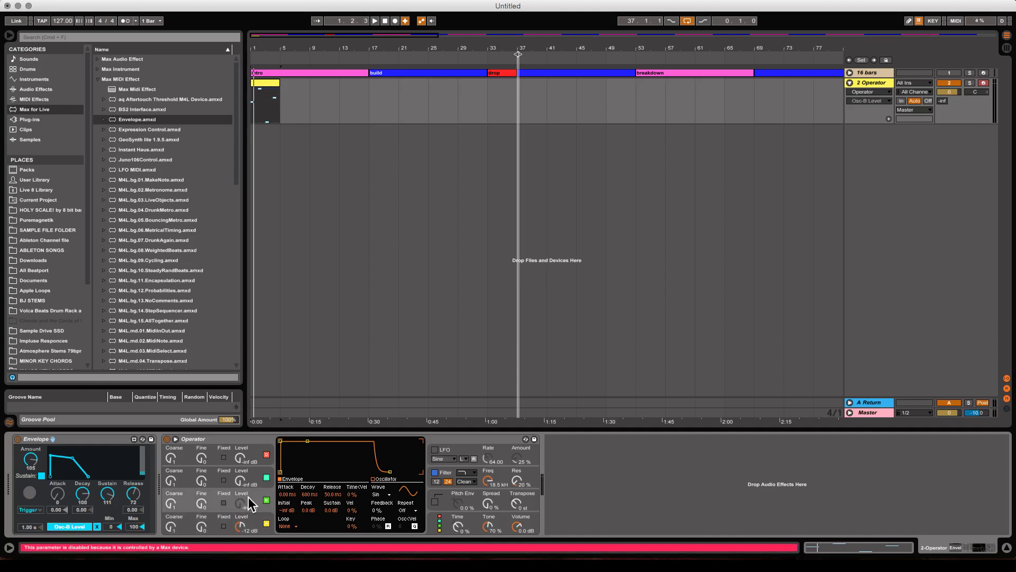
key(space)
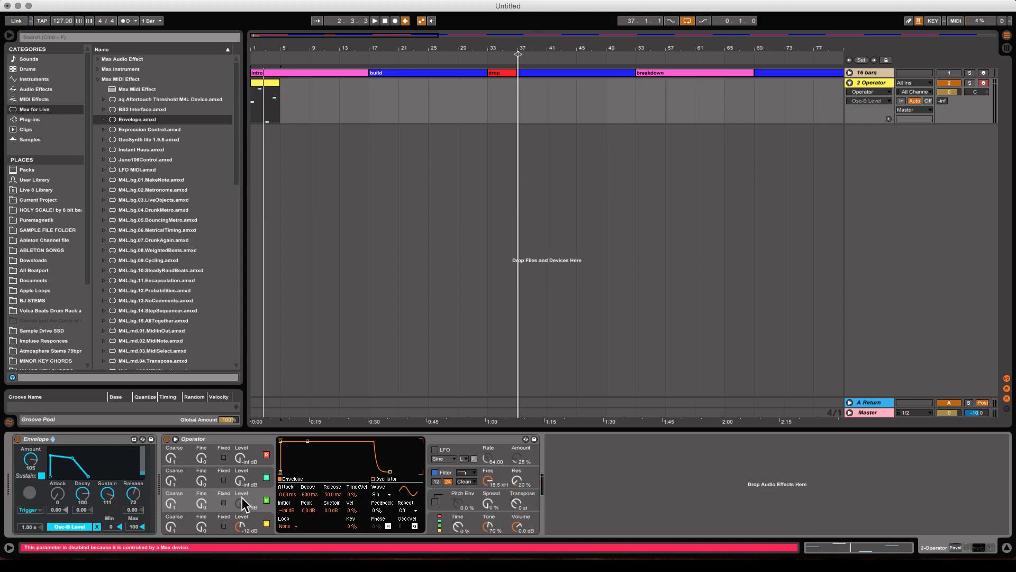
Step: Add a second Envelope before Operator, map it to Osc-C Level, and play both
drag(122, 123, 160, 446)
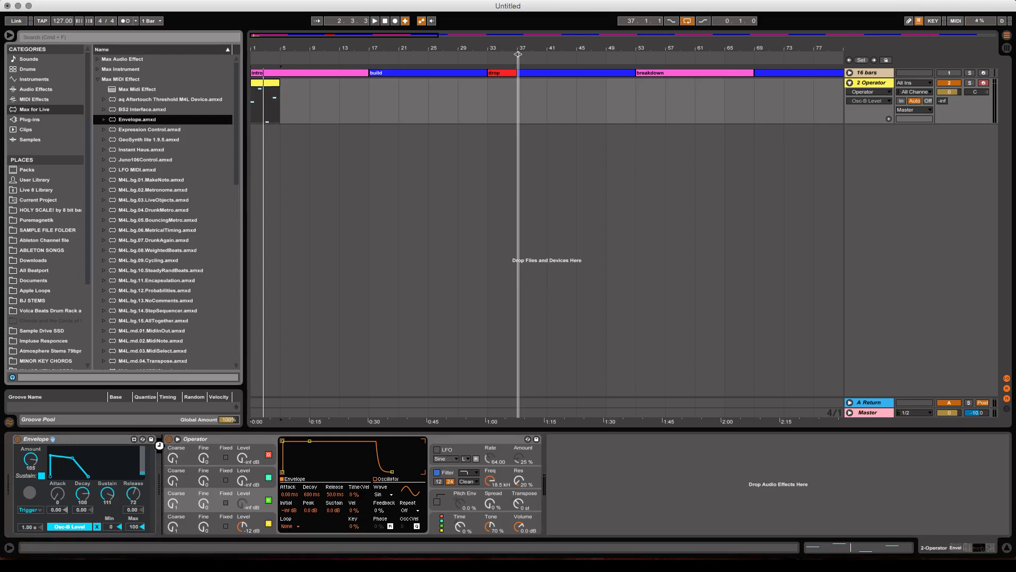
click(208, 523)
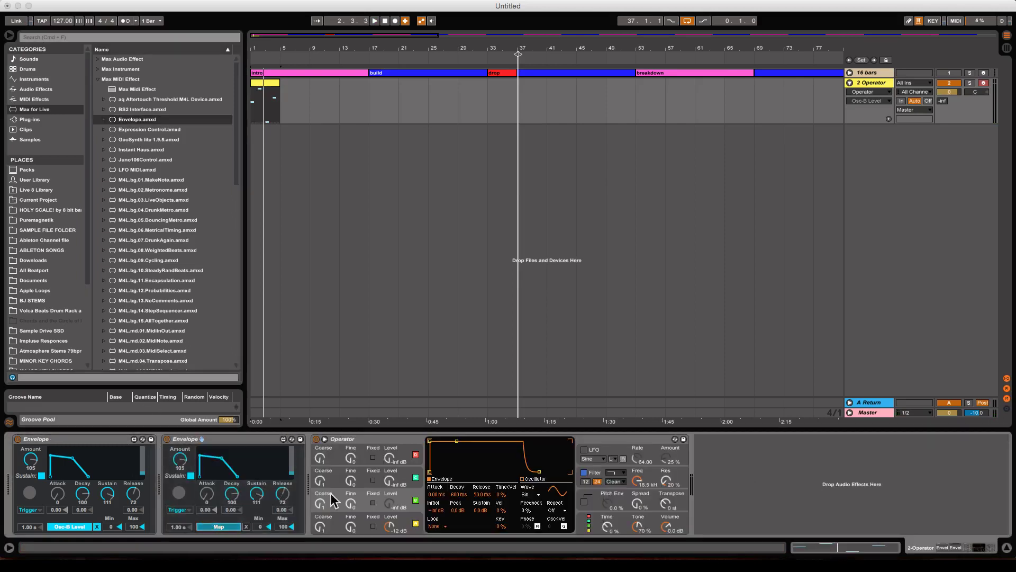
click(389, 480)
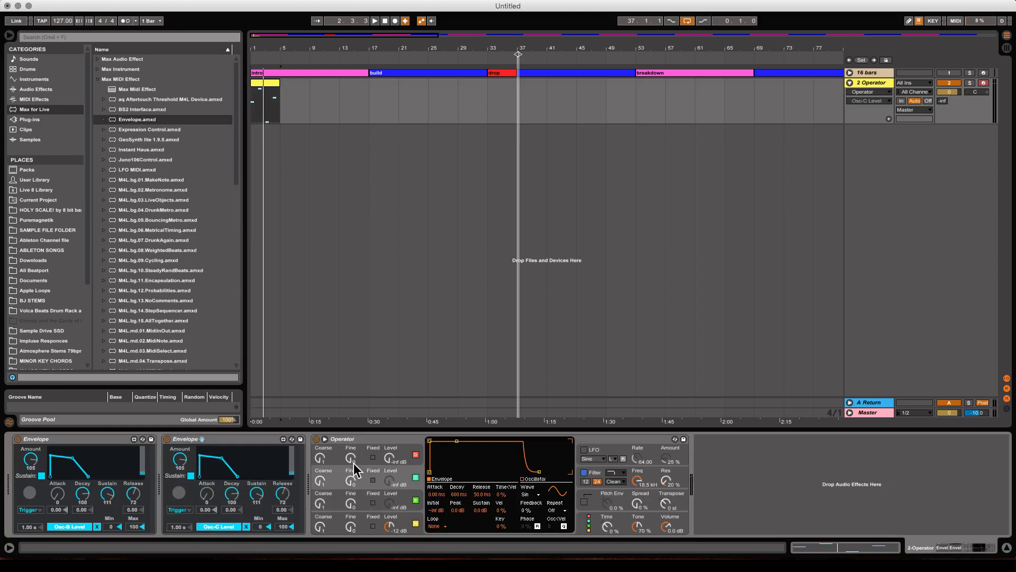
click(390, 480)
key(space)
Step: Raise the second Envelope's attack to 53 and shorten the first Envelope's time to 454 ms
drag(204, 493, 180, 475)
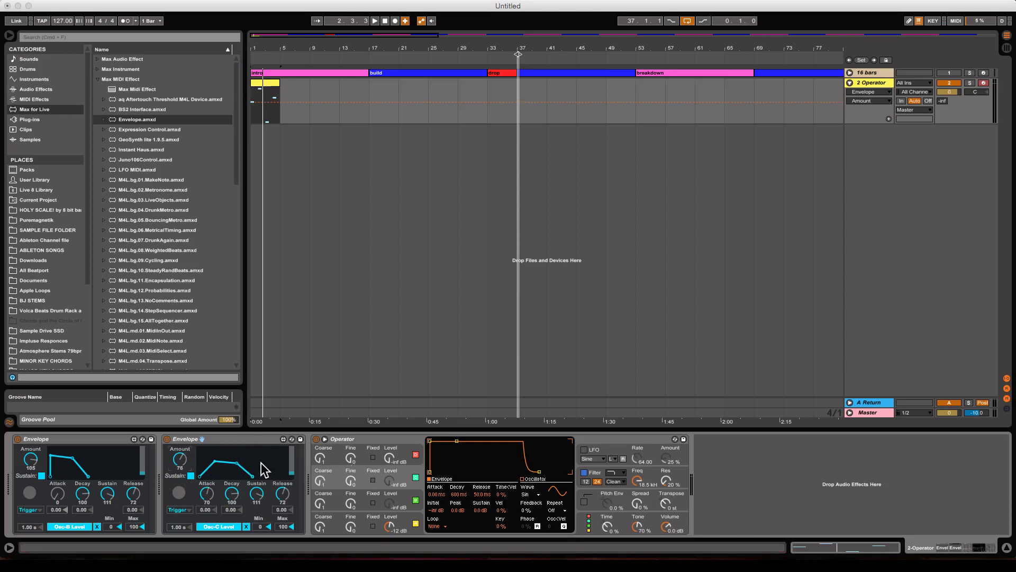
key(space)
click(31, 511)
drag(30, 523, 27, 545)
key(space)
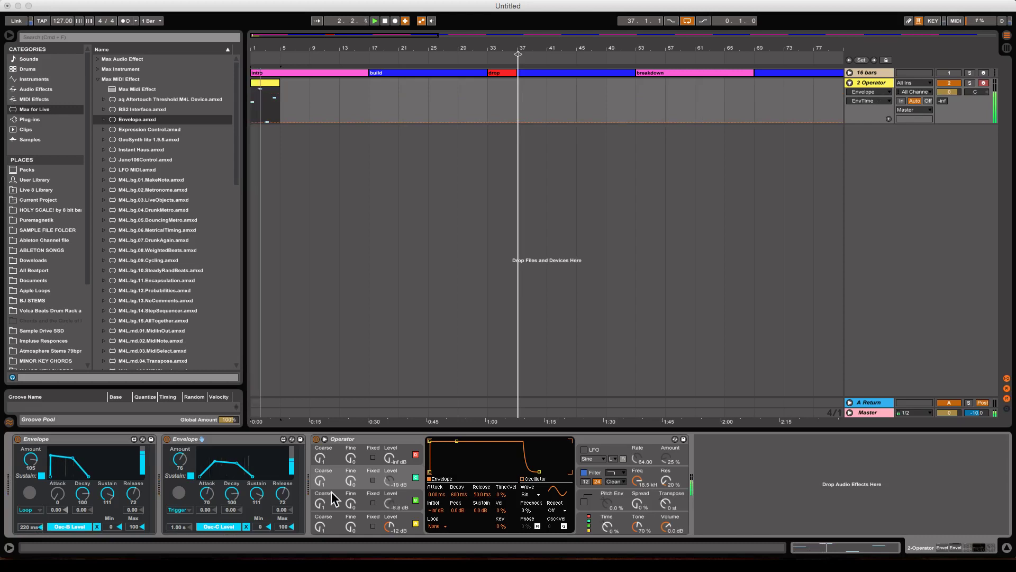
Step: Try adjusting Operator's envelope-controlled oscillator levels
click(402, 494)
click(392, 510)
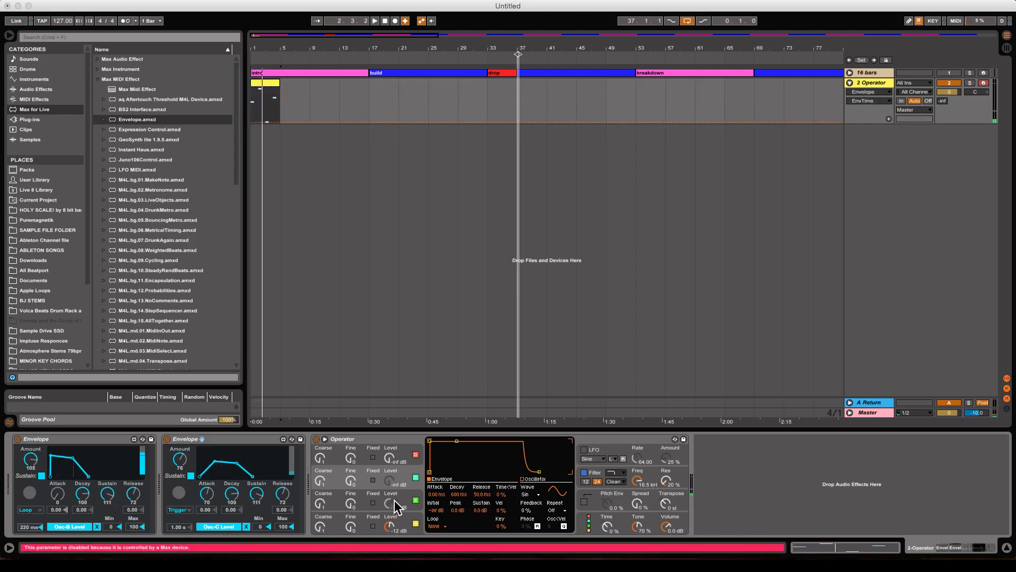
click(397, 502)
click(391, 492)
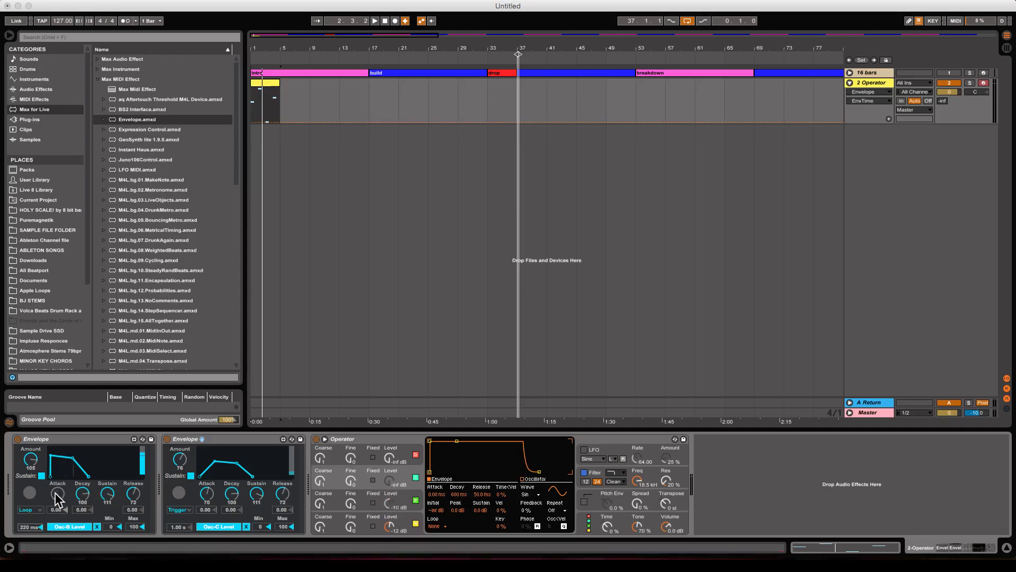
Step: Set the first Envelope's attack to 18 and its Amount to 71, then up to 88 during playback
drag(58, 494, 57, 475)
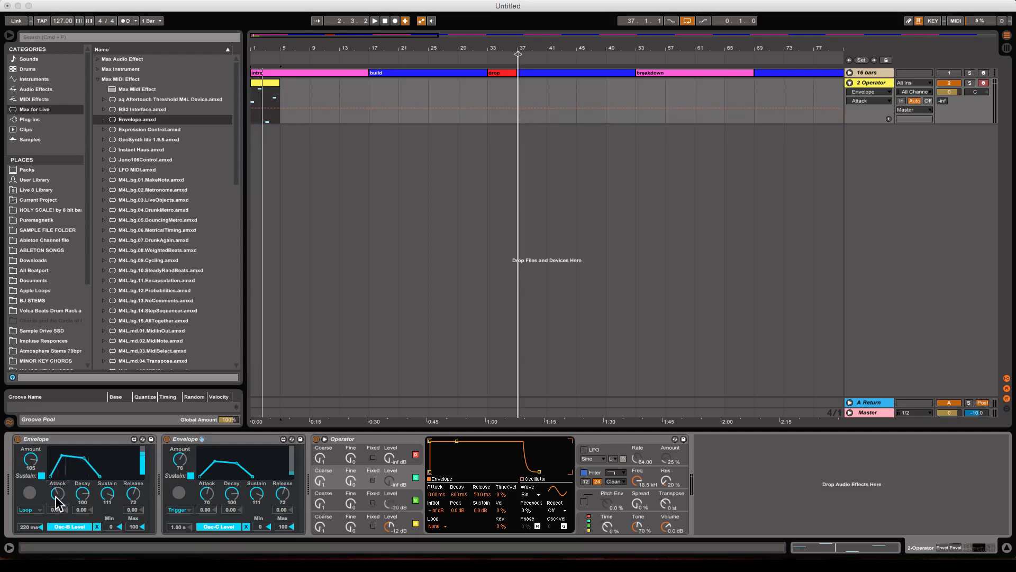
click(28, 461)
drag(29, 465, 29, 482)
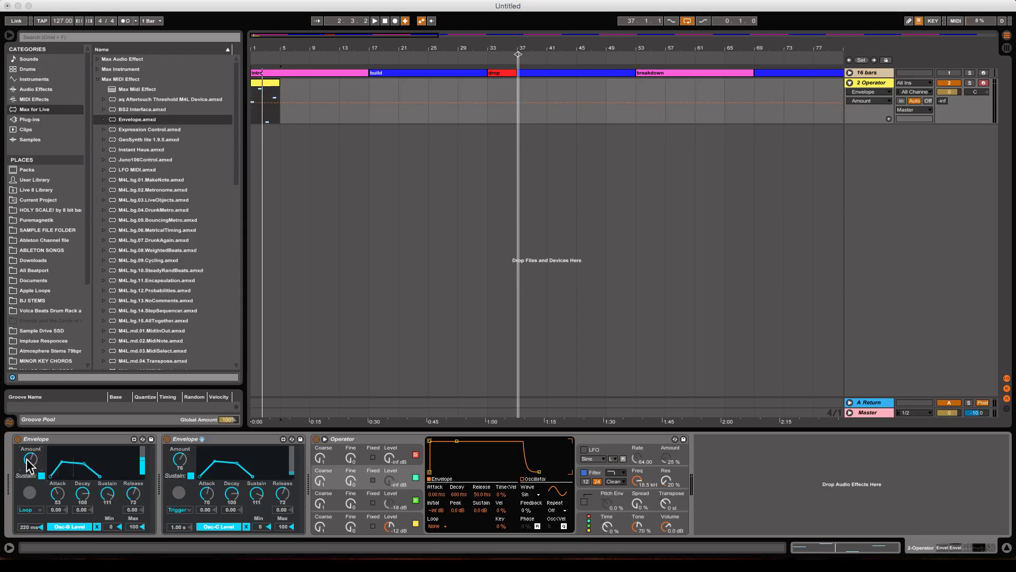
key(space)
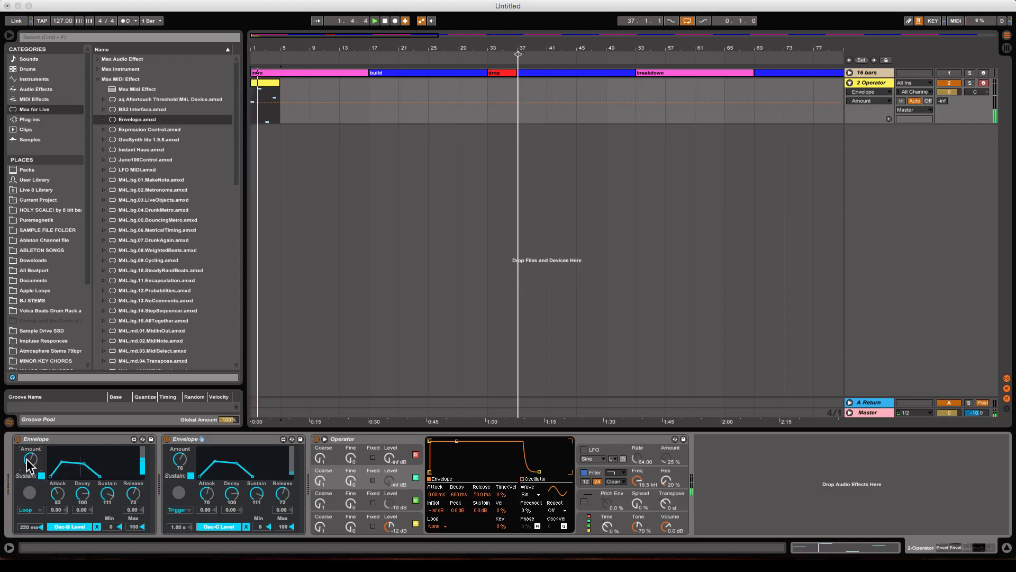
drag(29, 466, 29, 455)
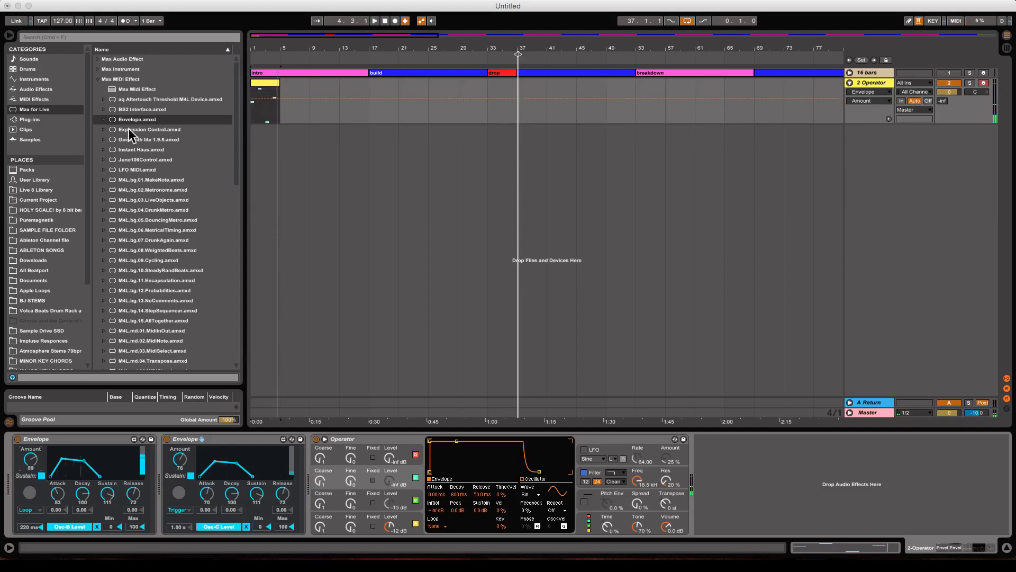
Step: Add a third Envelope, map it to the first Envelope's Amount, and set its Attack to 42
mouse_move(110, 118)
mouse_down()
mouse_move(265, 389)
mouse_move(326, 470)
mouse_move(308, 468)
mouse_up()
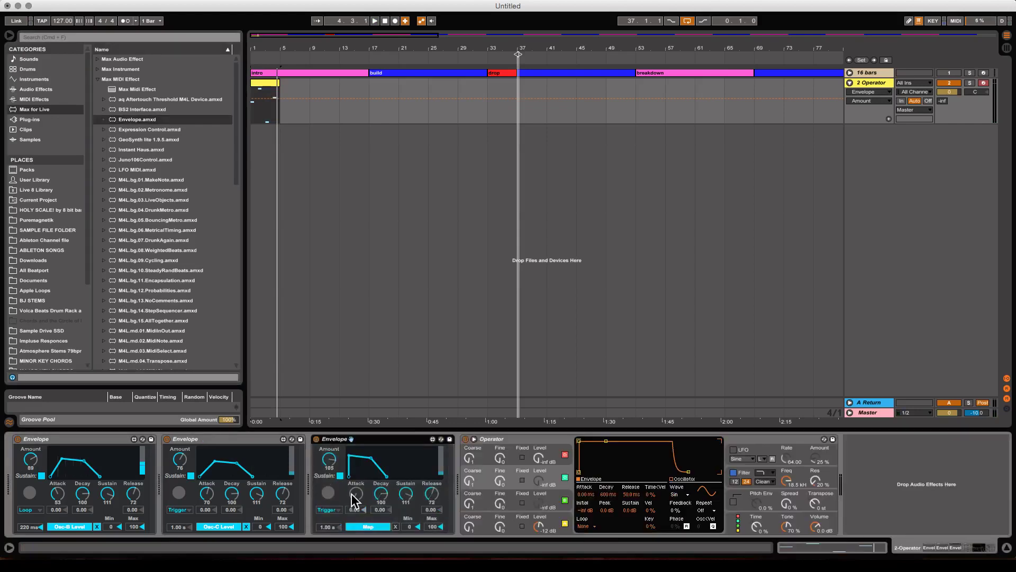
click(368, 527)
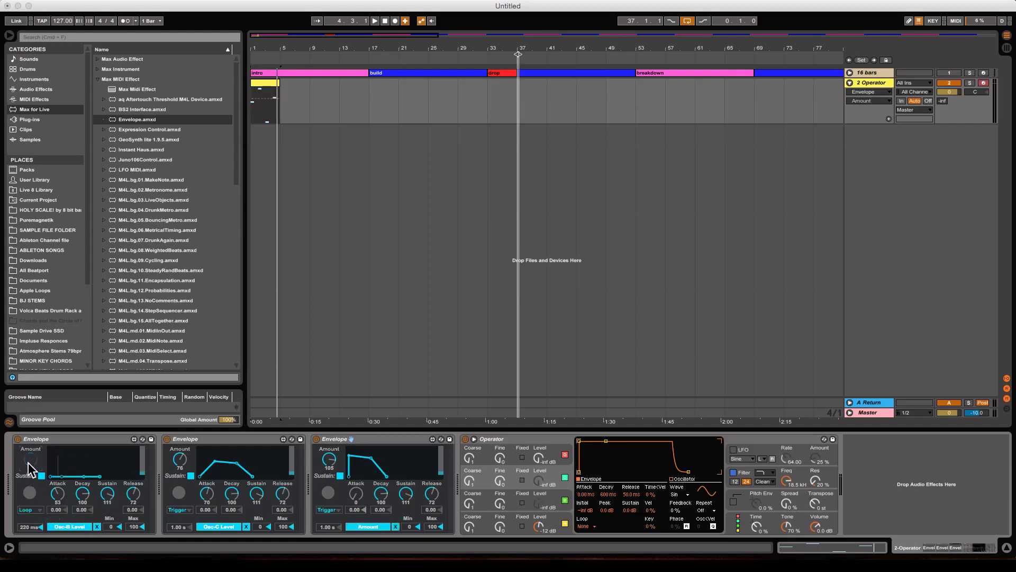
key(space)
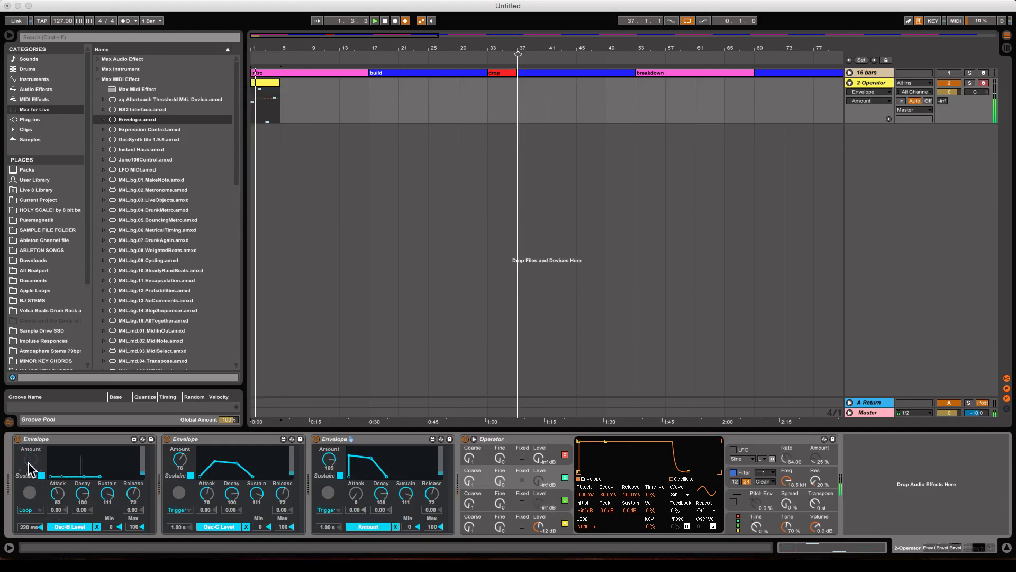
click(353, 497)
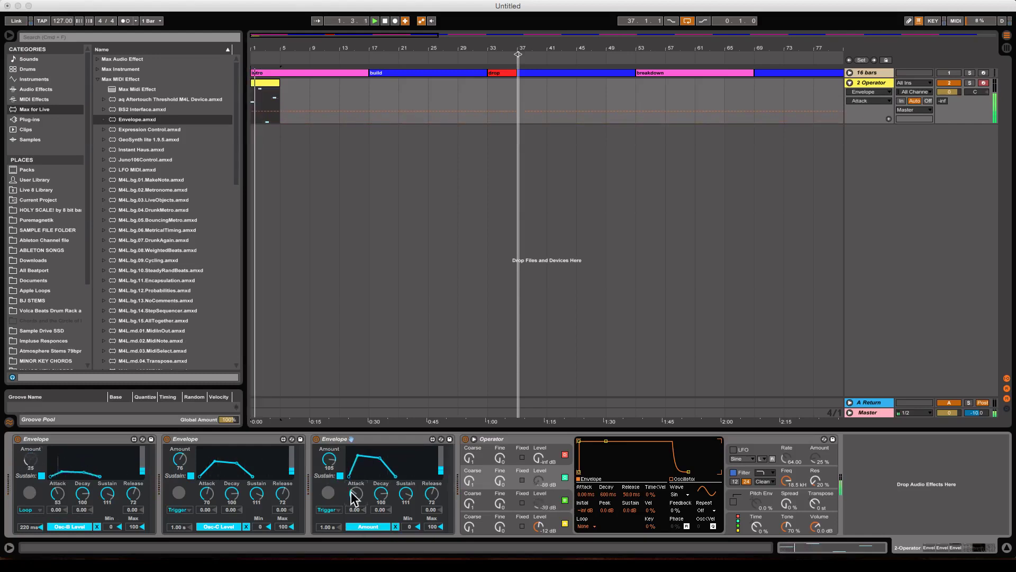
drag(353, 498, 338, 513)
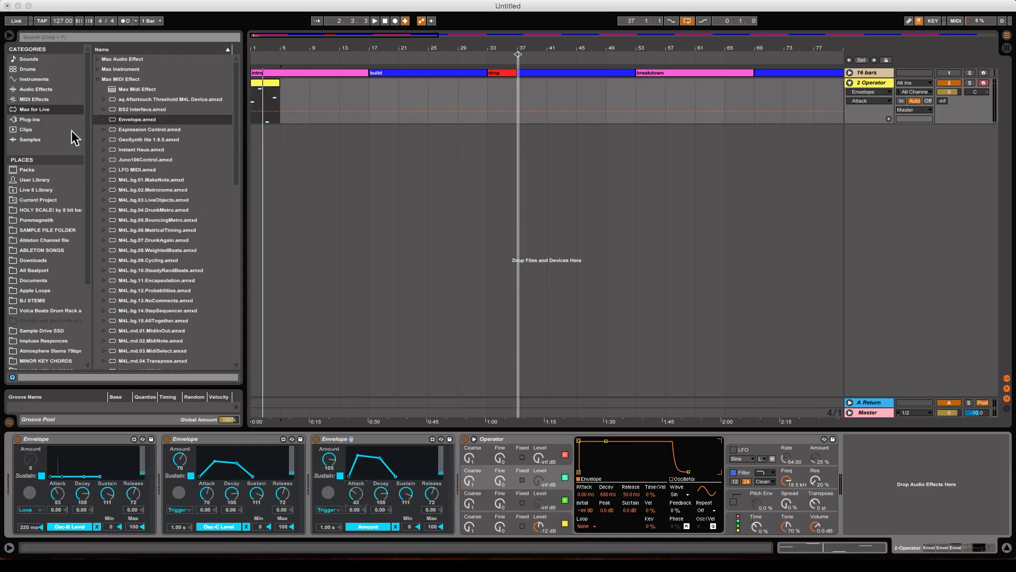
Step: Add Simple Delay from Audio Effects after Operator, then collapse the third, second and first Envelopes
click(39, 90)
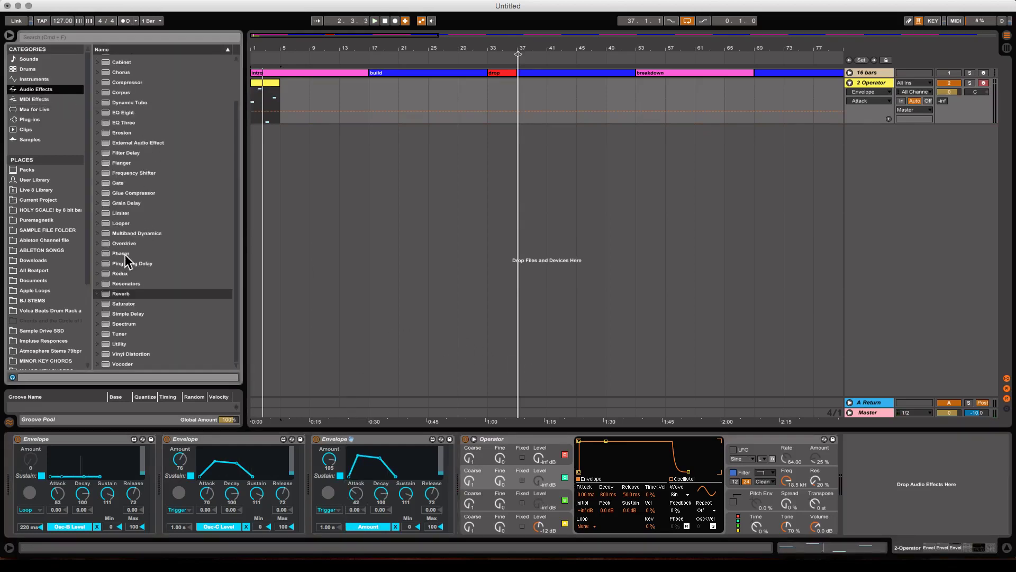
double_click(105, 313)
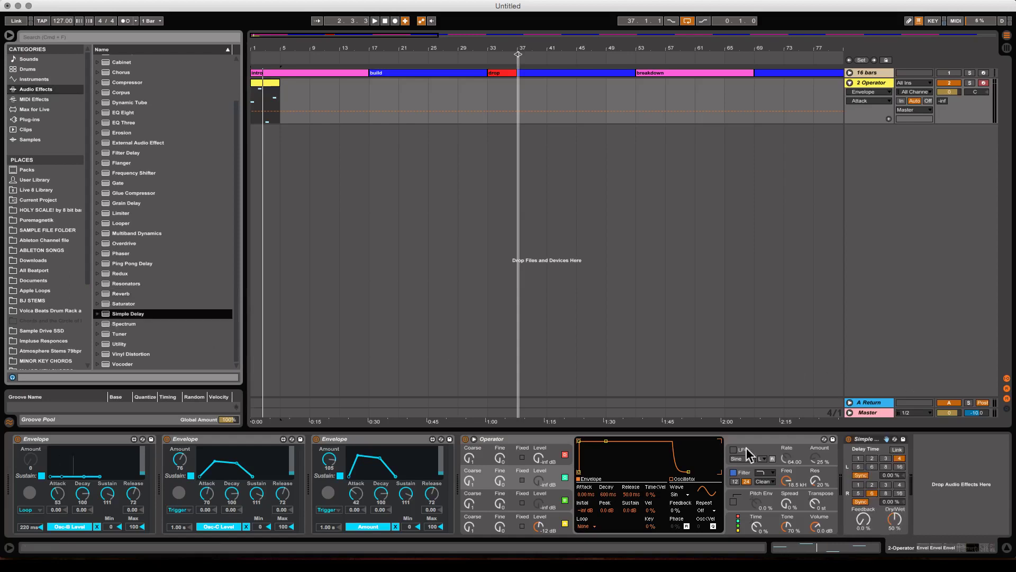
double_click(396, 440)
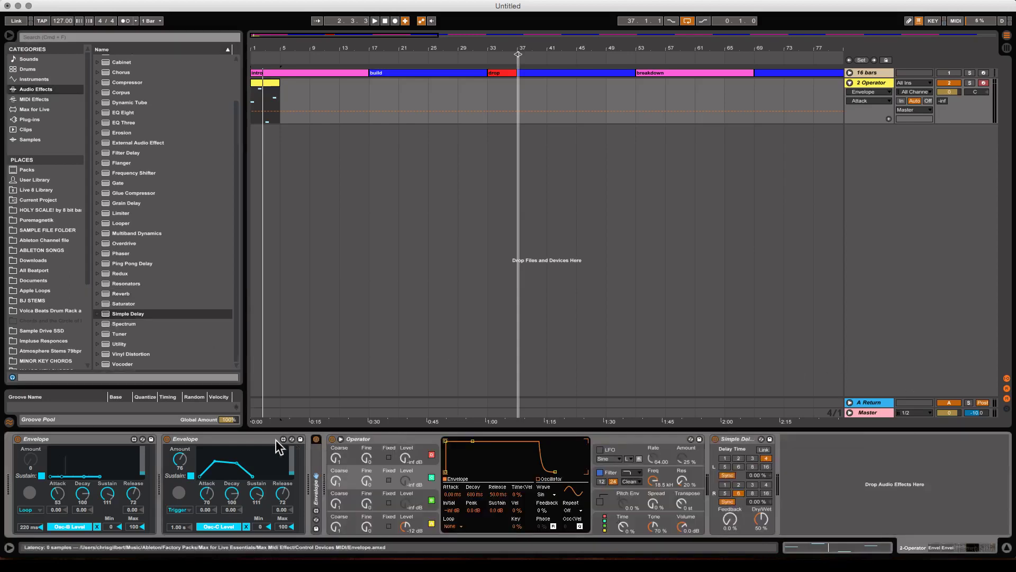
double_click(256, 440)
double_click(107, 439)
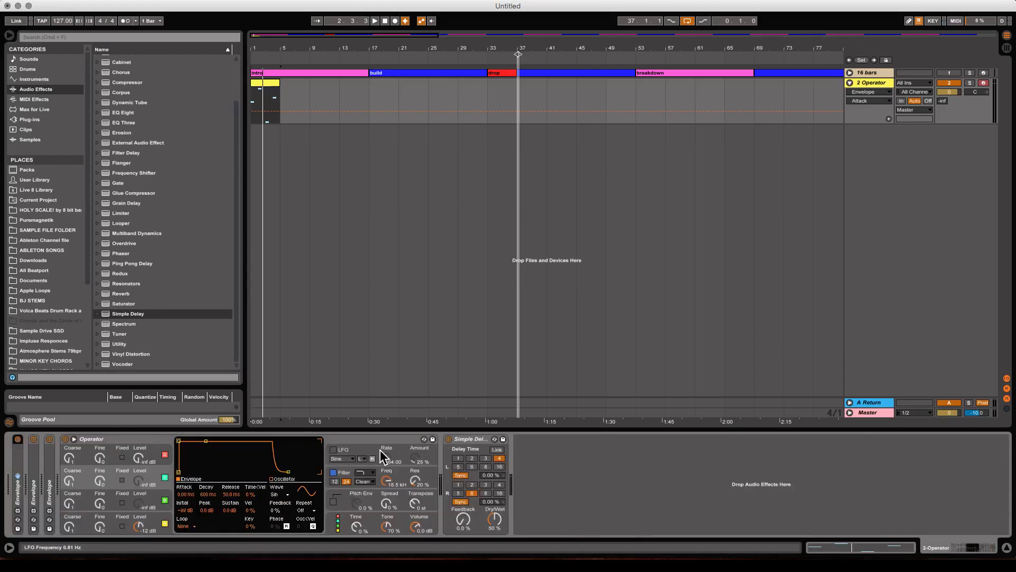
Step: Switch the Simple Delay to Repitch mode with Dry/Wet 42% and Feedback 41%
right_click(470, 438)
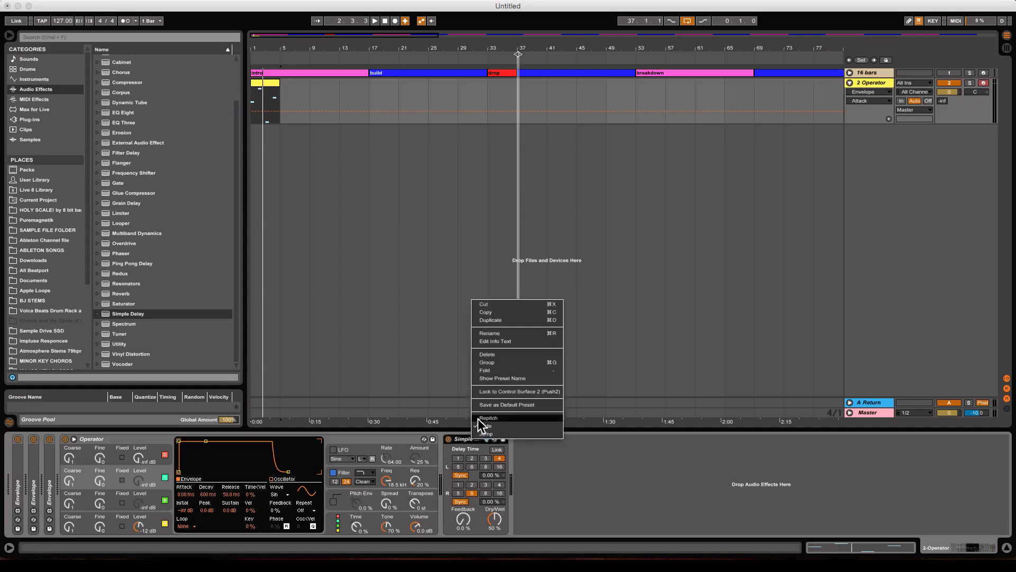
click(478, 418)
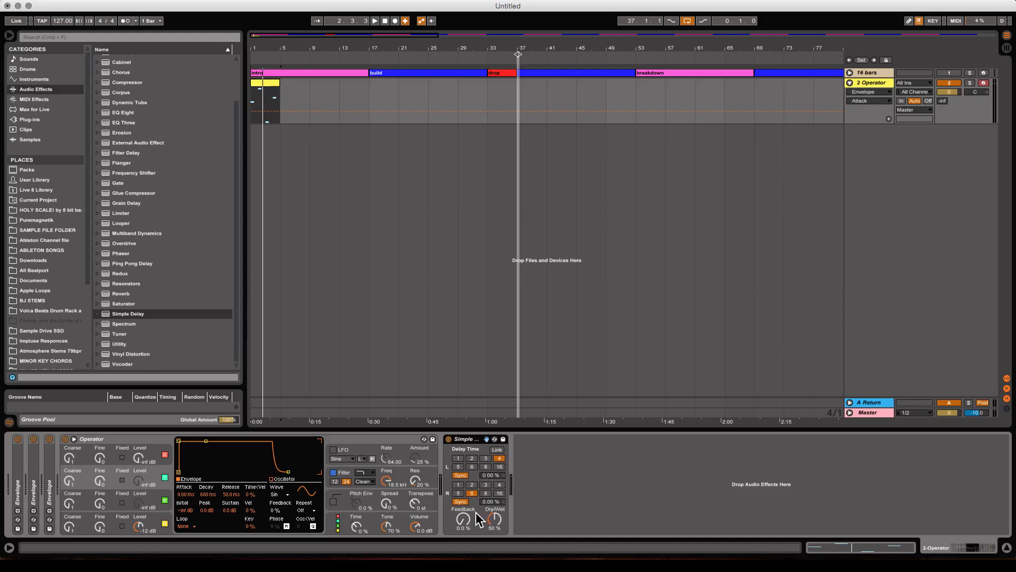
click(495, 518)
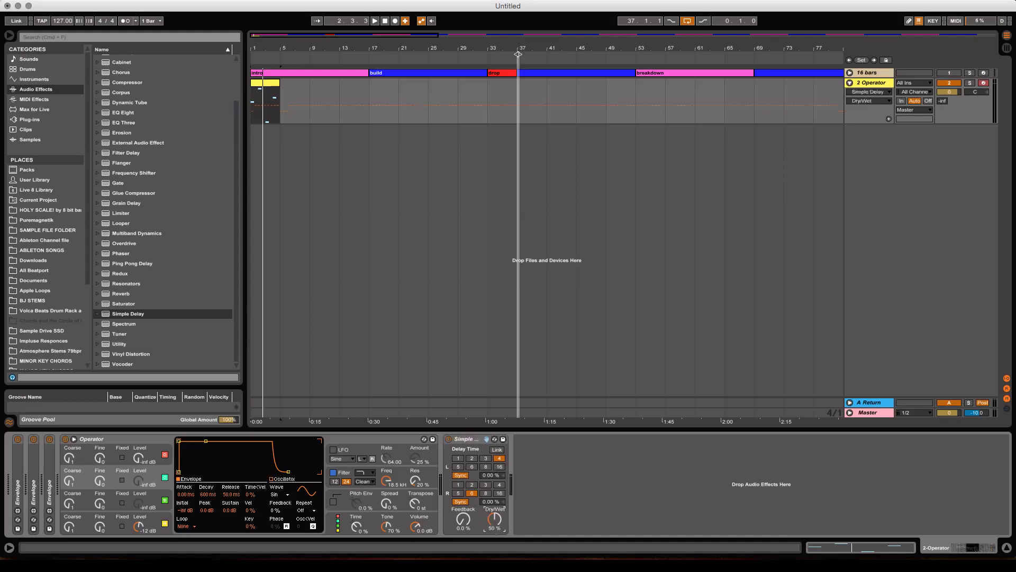
click(463, 519)
Step: Switch both delay channels to Time and set them to 1.00 ms, auditioning during playback
click(461, 475)
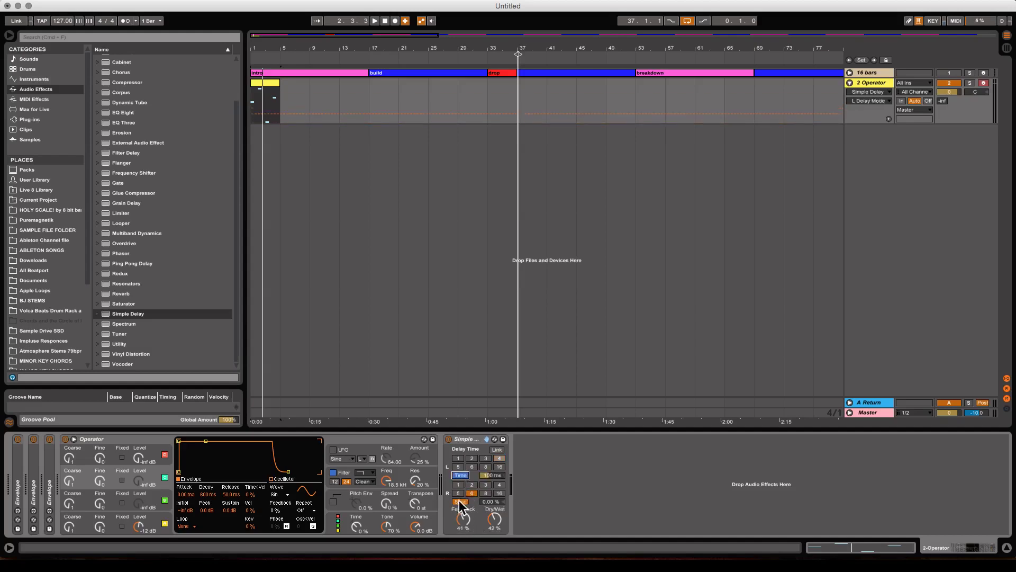
click(461, 501)
drag(487, 474, 485, 510)
key(space)
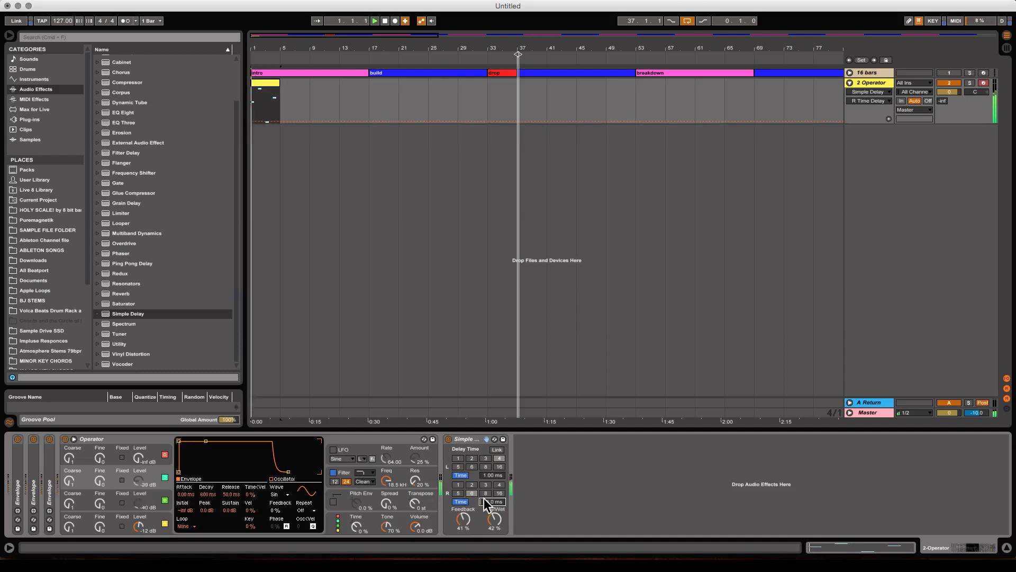
drag(484, 499, 484, 501)
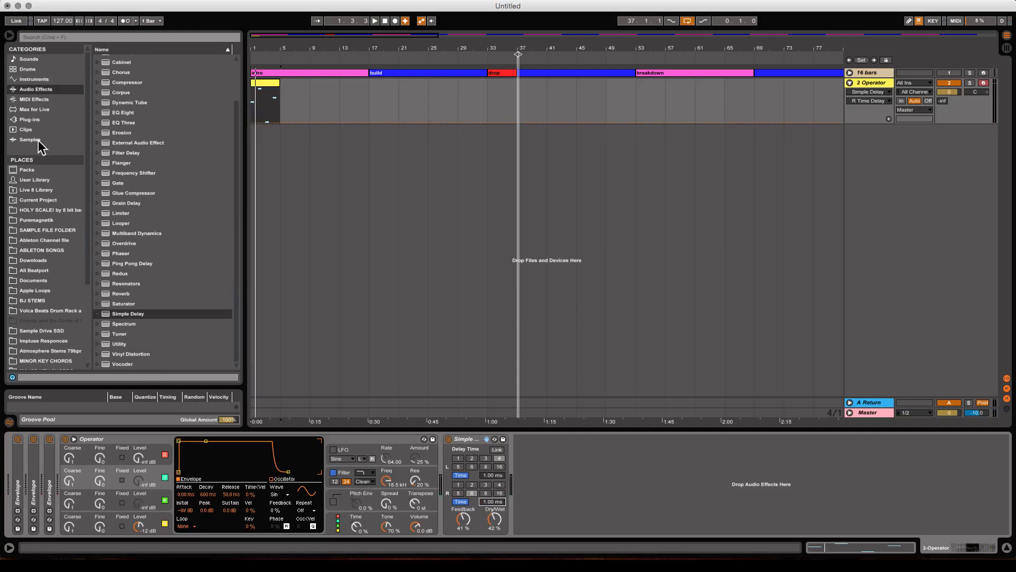
Step: Add an Envelope before Operator, fold Operator, and map the Envelope to the Simple Delay's L Time Delay
click(36, 109)
drag(113, 124, 168, 463)
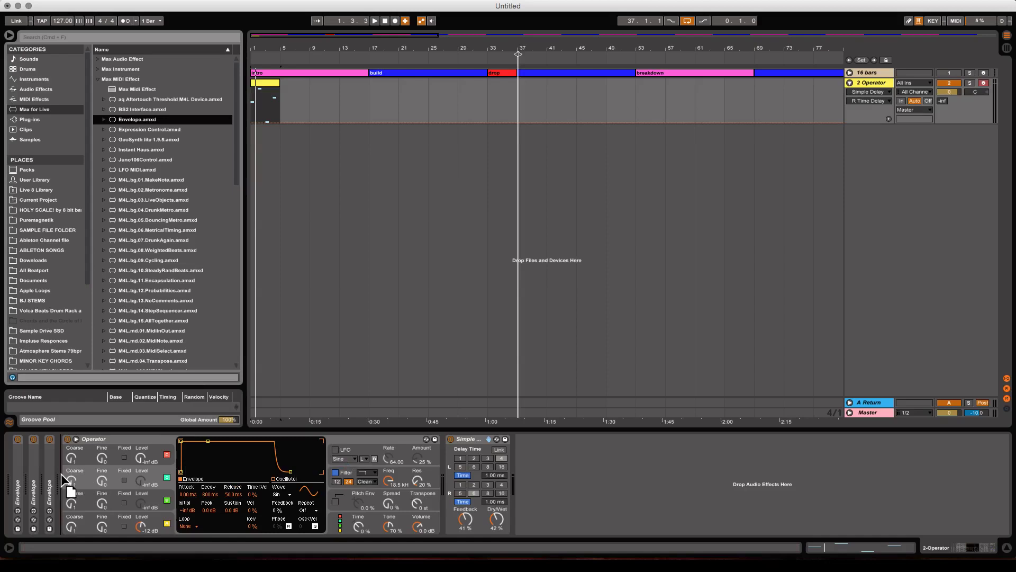
drag(61, 474, 128, 500)
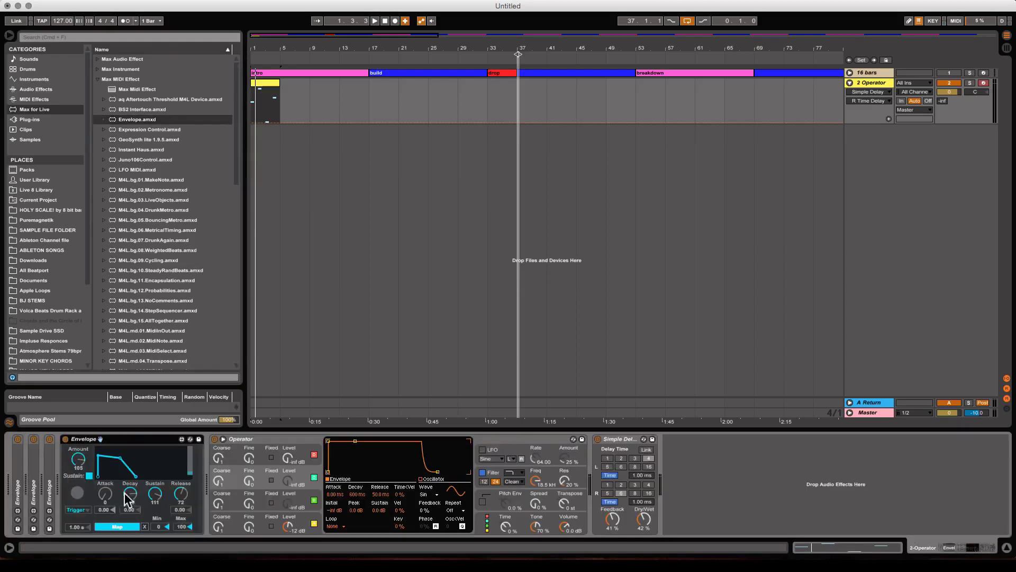
double_click(265, 440)
click(109, 525)
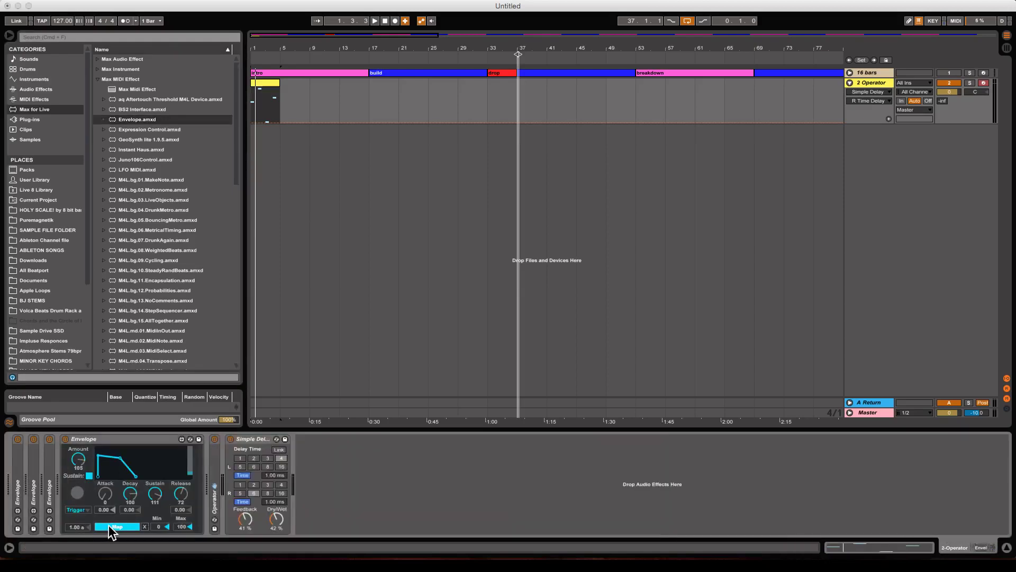
click(266, 476)
Step: Add another Envelope mapped to the R Time Delay and start playback
mouse_move(115, 121)
mouse_down()
mouse_move(220, 415)
mouse_move(207, 444)
mouse_up()
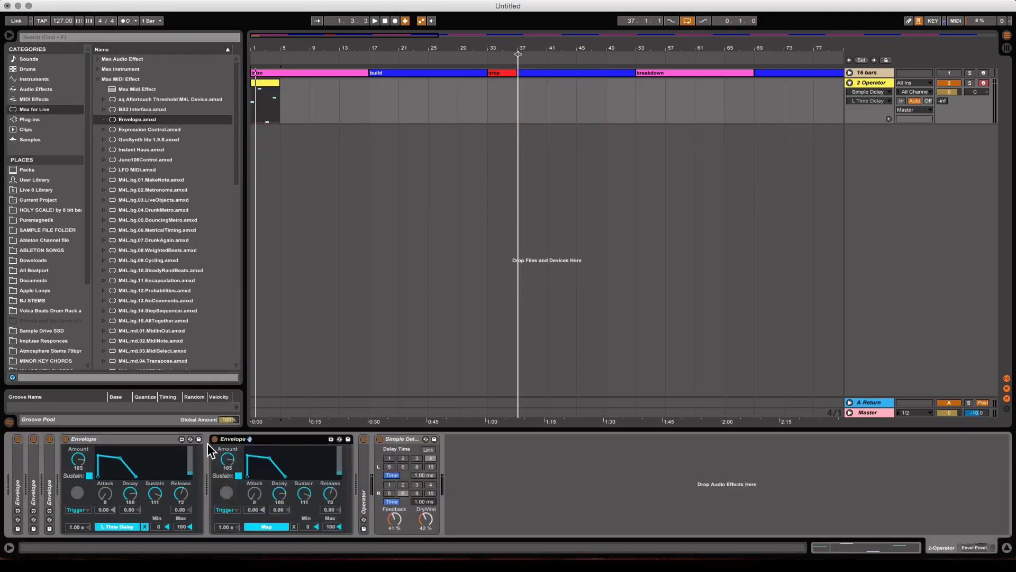
click(247, 525)
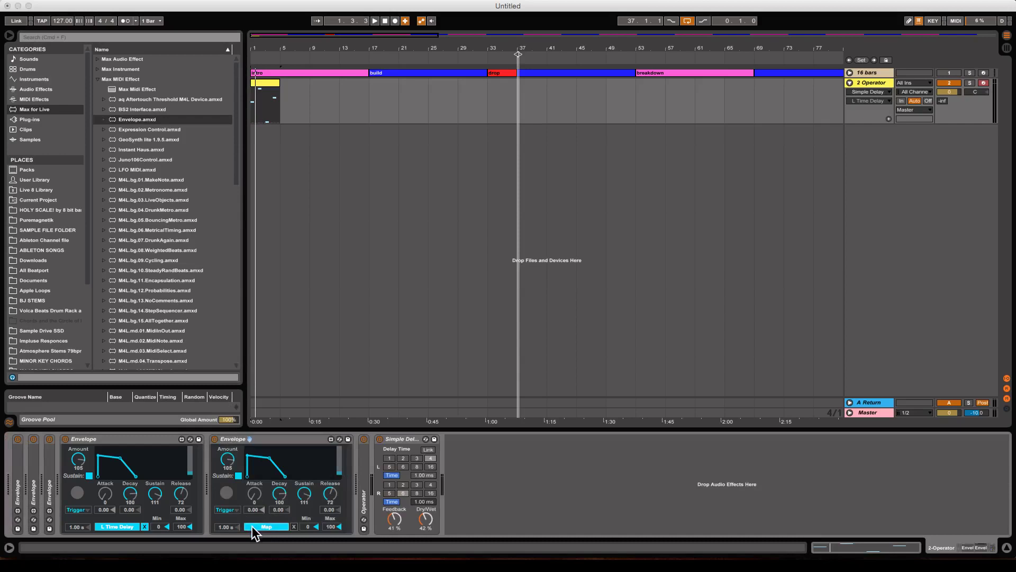
click(414, 502)
key(space)
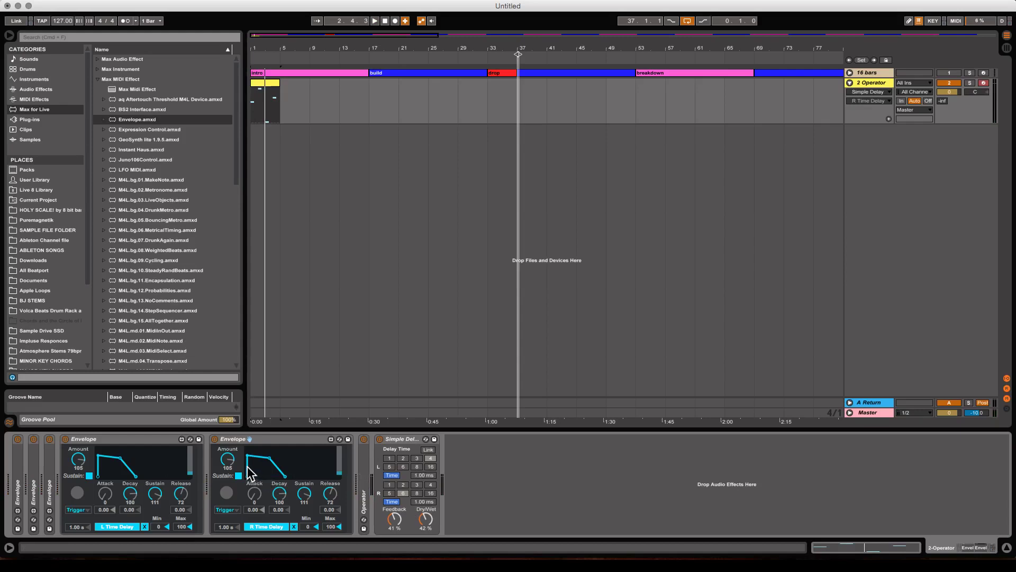
Step: Give the right-delay Envelope Attack 30, Amount 79 and Release 102
drag(254, 493, 254, 475)
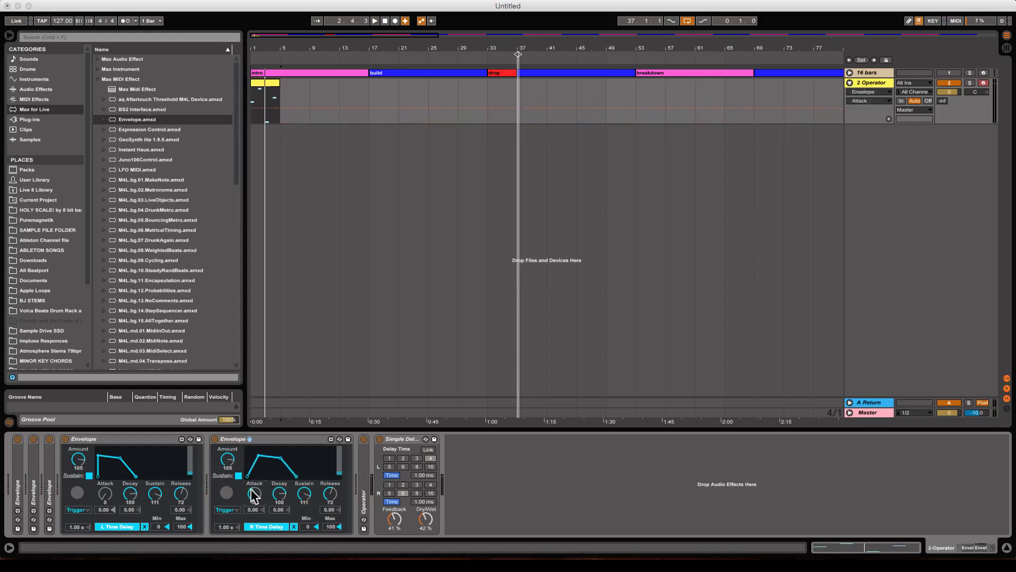
click(418, 502)
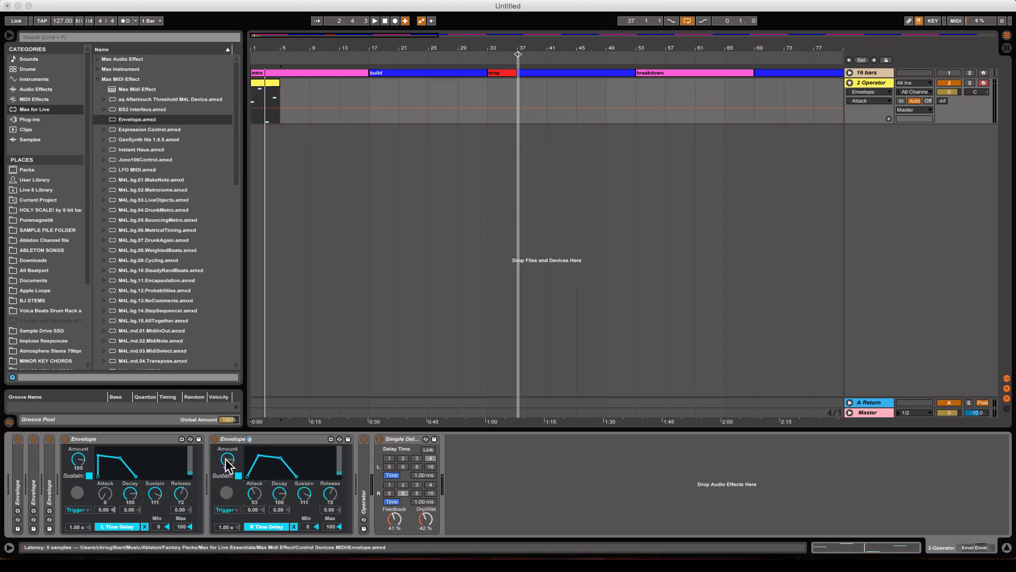
drag(227, 462, 227, 470)
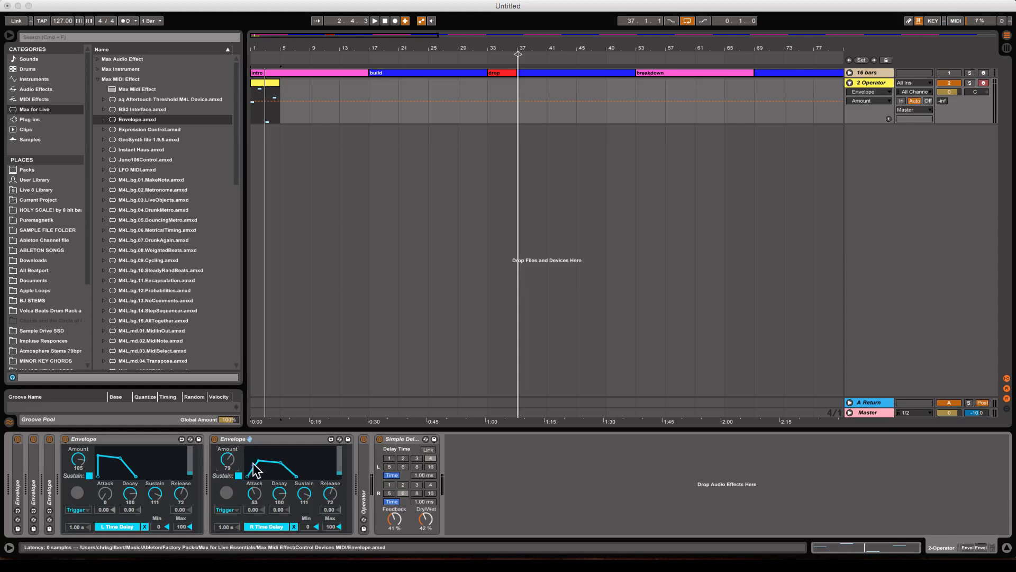
drag(325, 496, 304, 527)
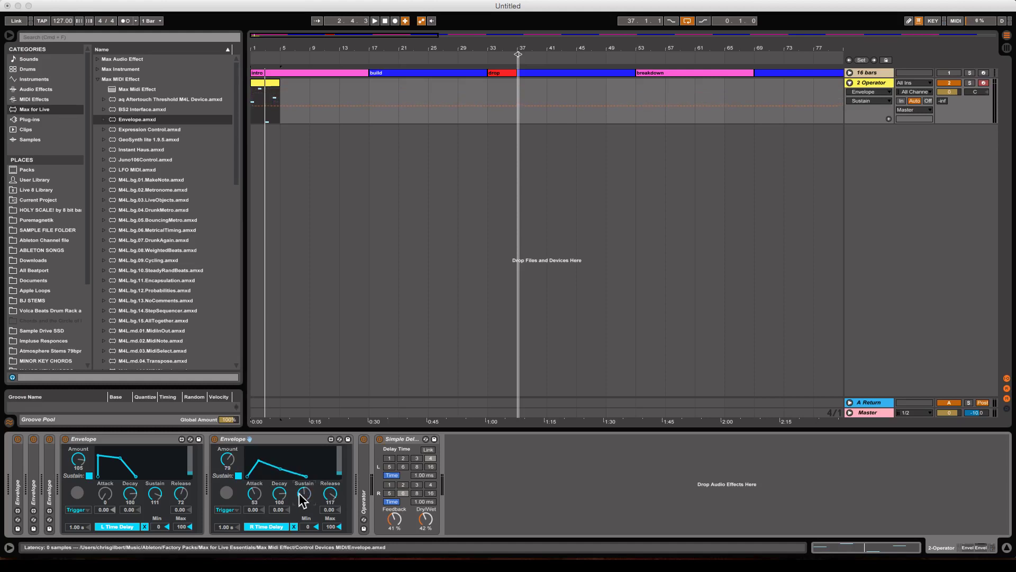
Step: Set the left-delay Envelope's attack to 20, adjust its decay, and raise Amount to 117
drag(108, 503, 131, 486)
click(131, 500)
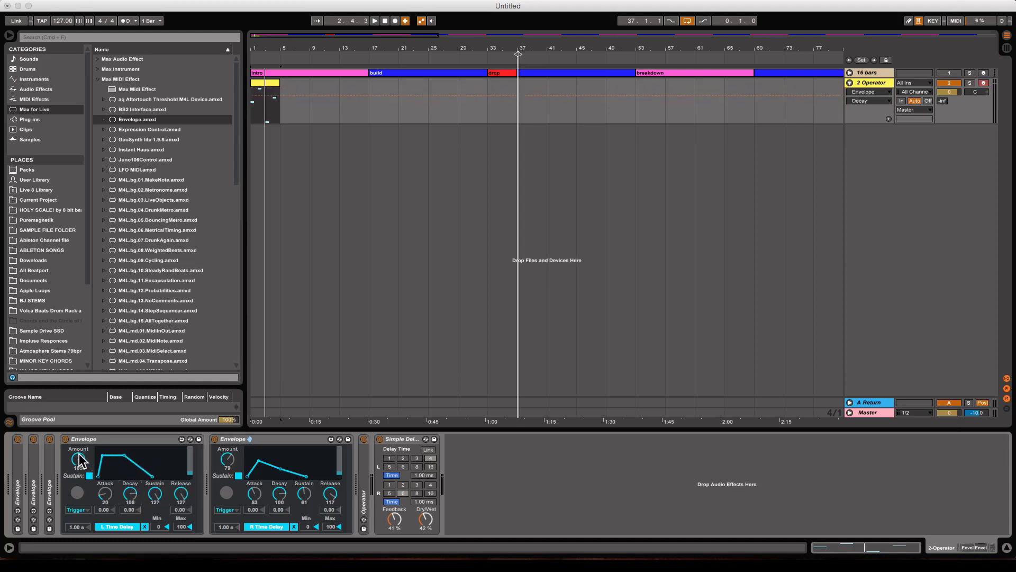
drag(79, 460, 80, 454)
Step: Audition the first Envelope's Amount at 89 and 127 during playback, then leave it at 72
click(414, 475)
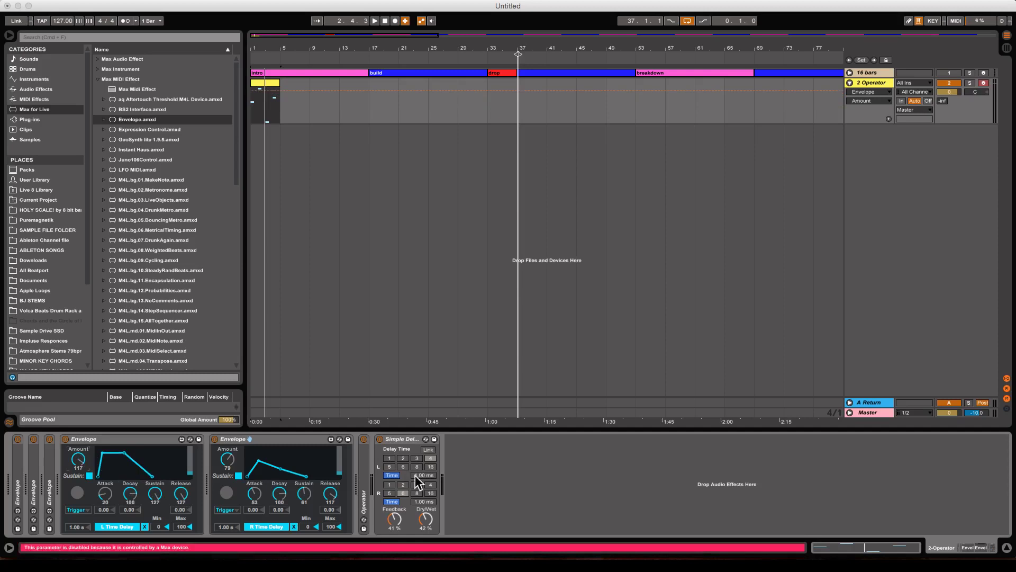
key(space)
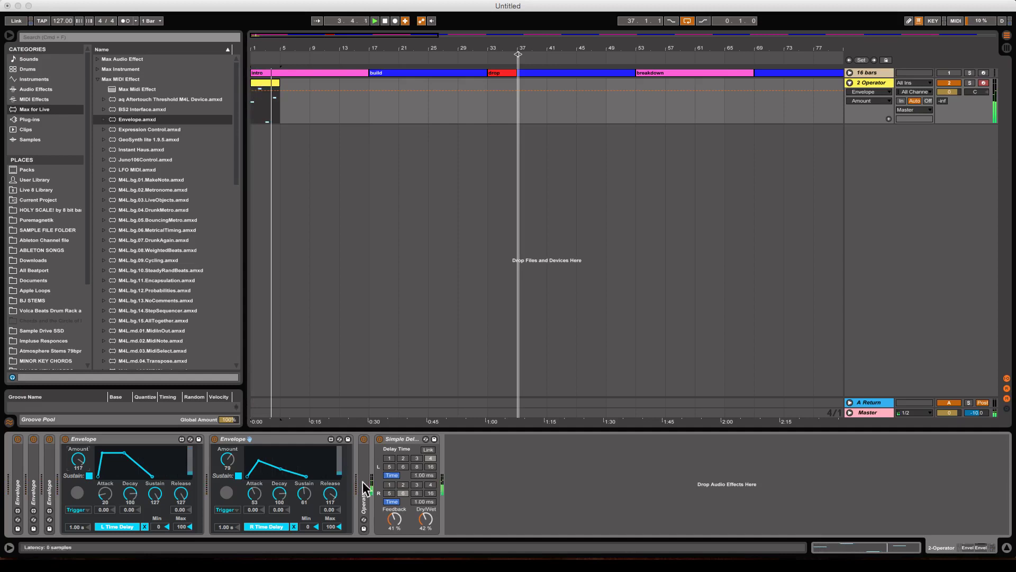
drag(78, 463, 78, 469)
click(421, 475)
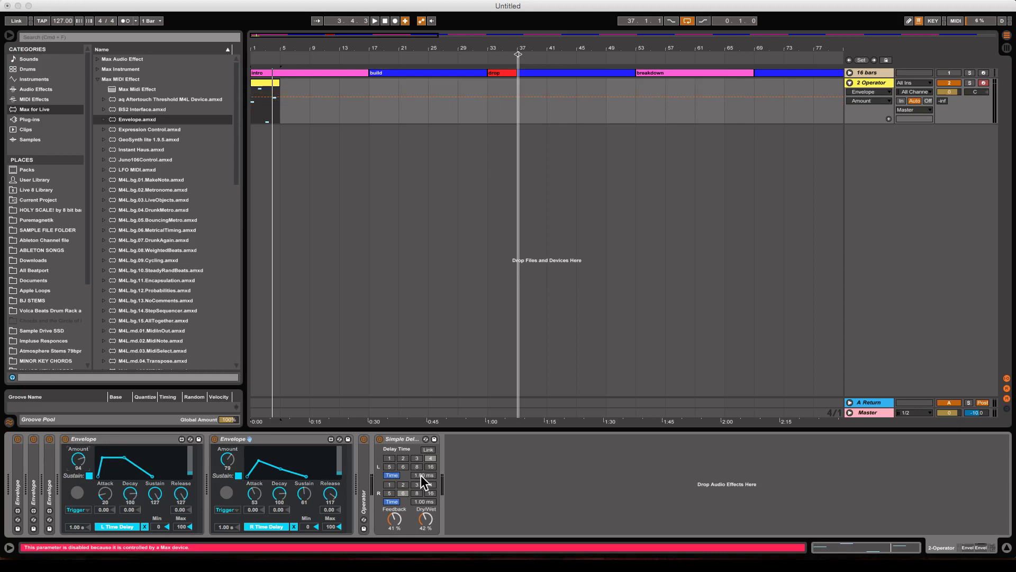
drag(78, 461, 79, 445)
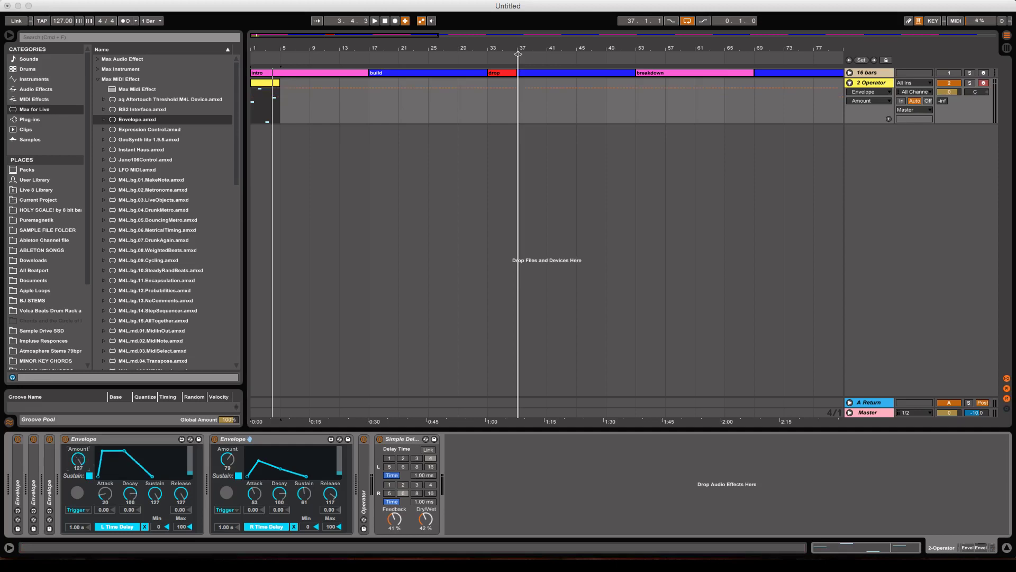
key(space)
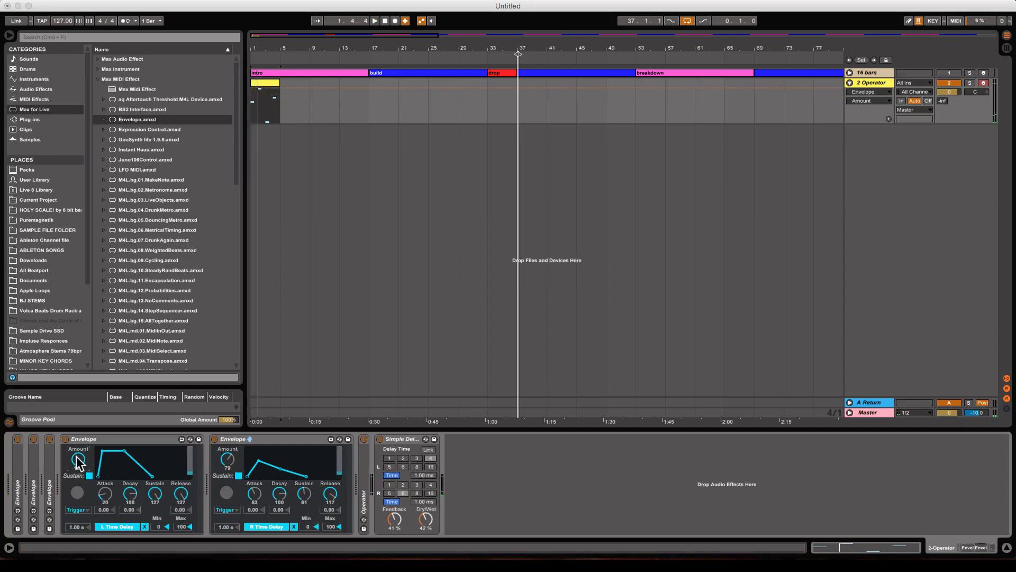
drag(78, 462, 79, 492)
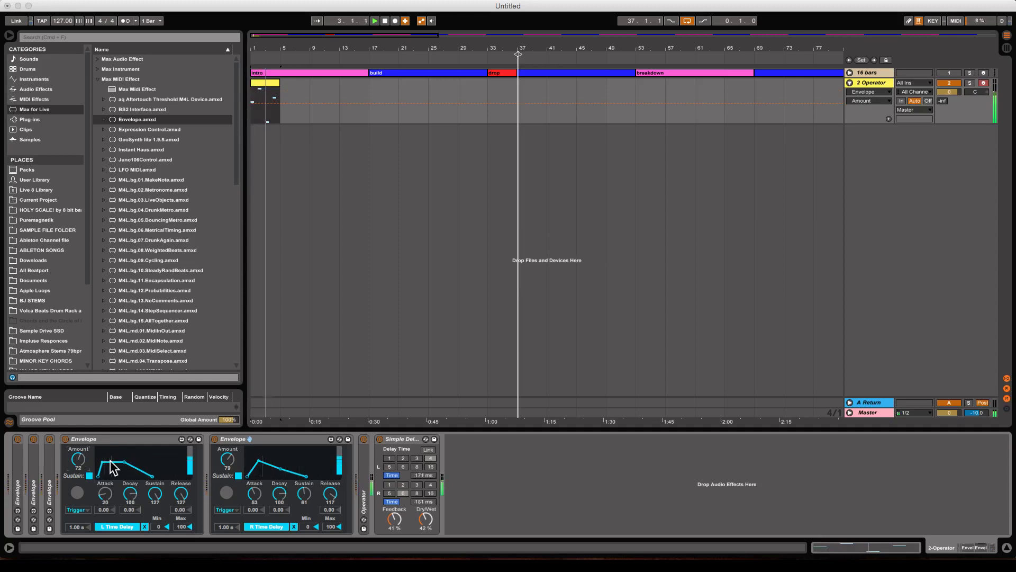
Step: Stop playback and add a Reverb after Simple Delay with Lo Cut enabled
key(space)
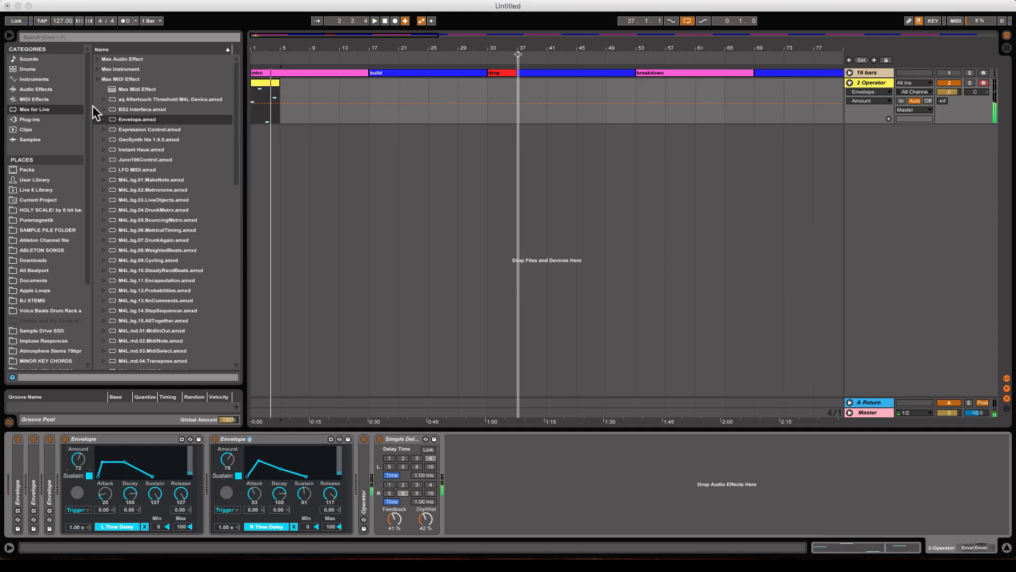
click(51, 89)
double_click(107, 293)
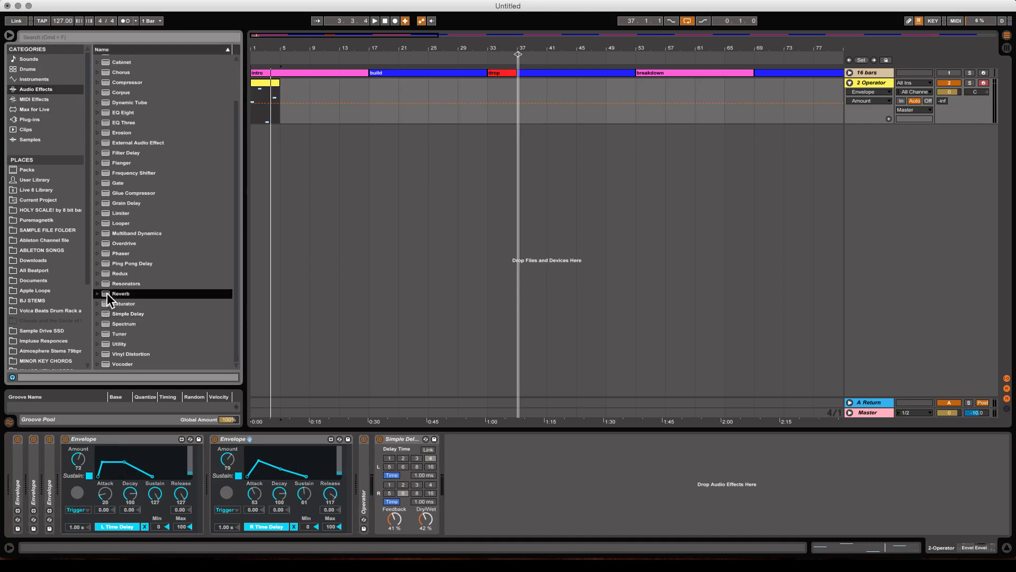
click(466, 456)
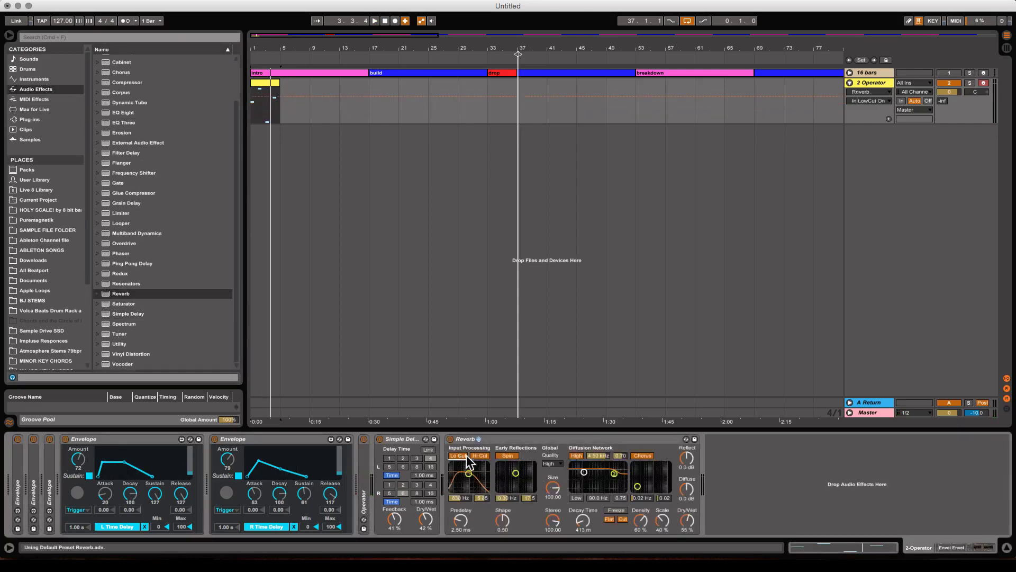
Step: Set the Reverb to Decay Time 2.52 s, Size 31.74 and Dry/Wet 31% while auditioning
drag(689, 521, 688, 495)
click(582, 522)
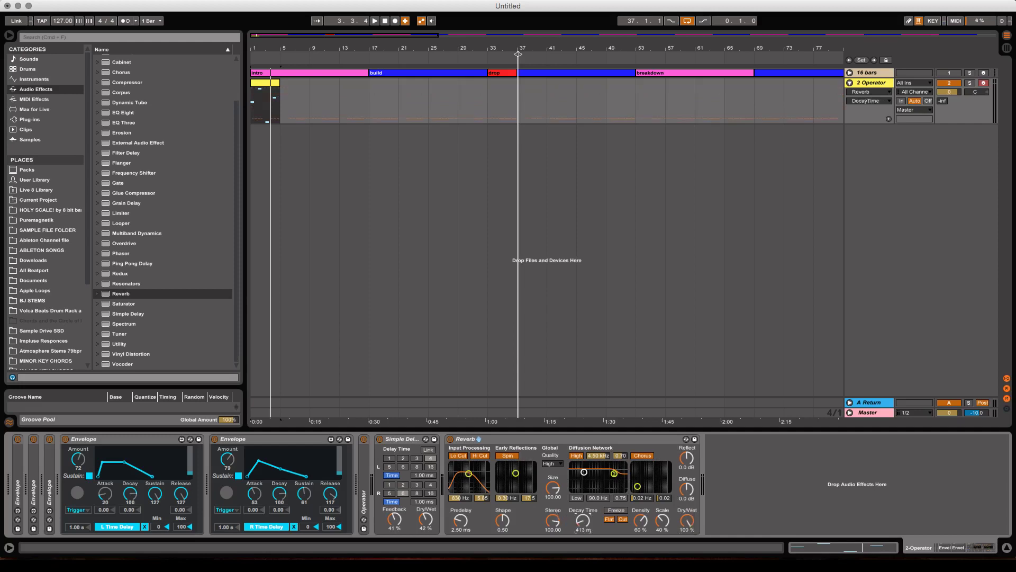
key(space)
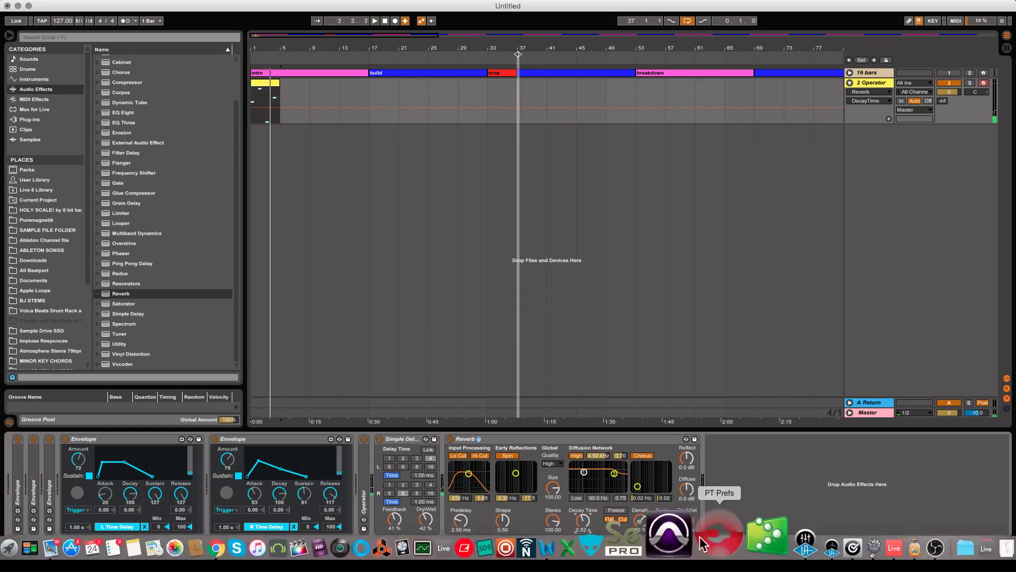
drag(687, 520, 687, 535)
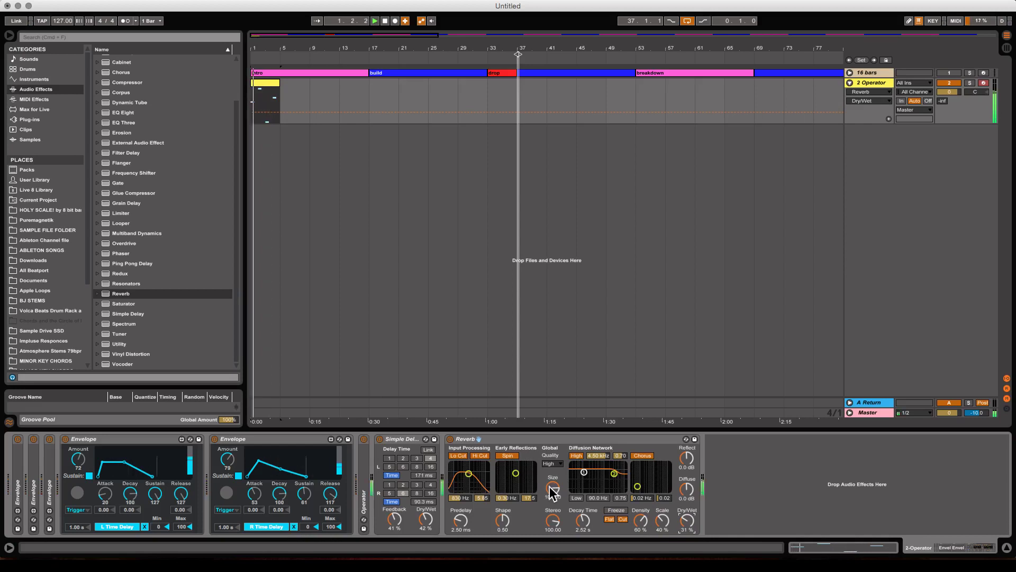
mouse_move(552, 492)
mouse_down()
mouse_move(552, 481)
mouse_move(552, 490)
mouse_up()
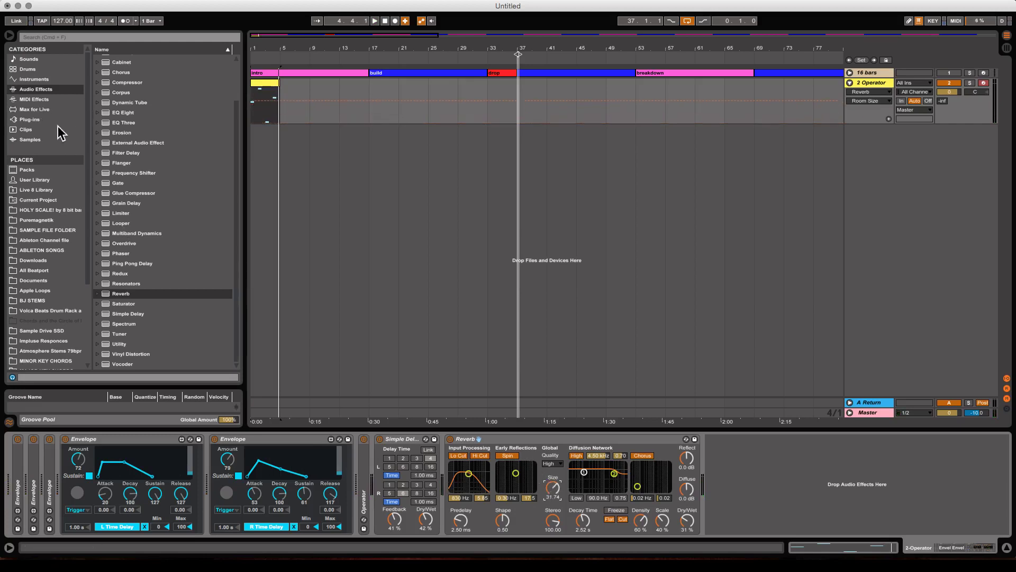
Step: Insert a third Envelope before Simple Delay, map it to Reverb Size, and set Attack to 41
click(37, 109)
click(113, 119)
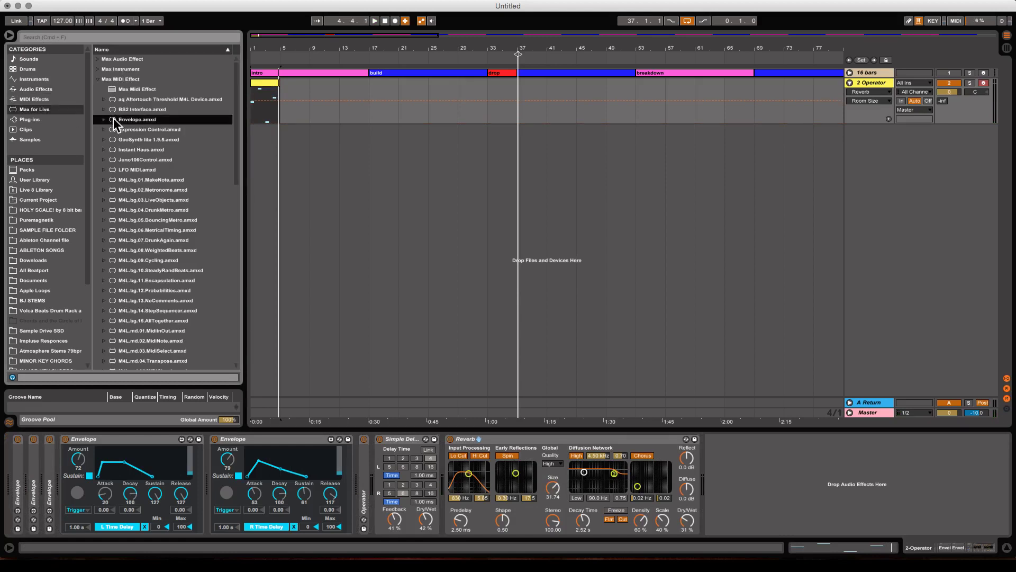
drag(57, 424, 144, 455)
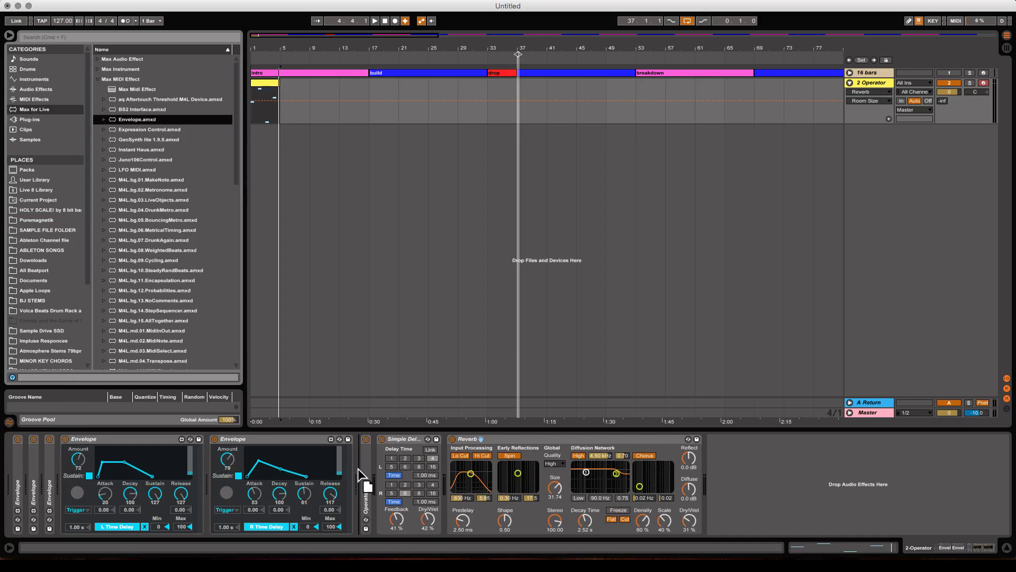
drag(358, 468, 359, 469)
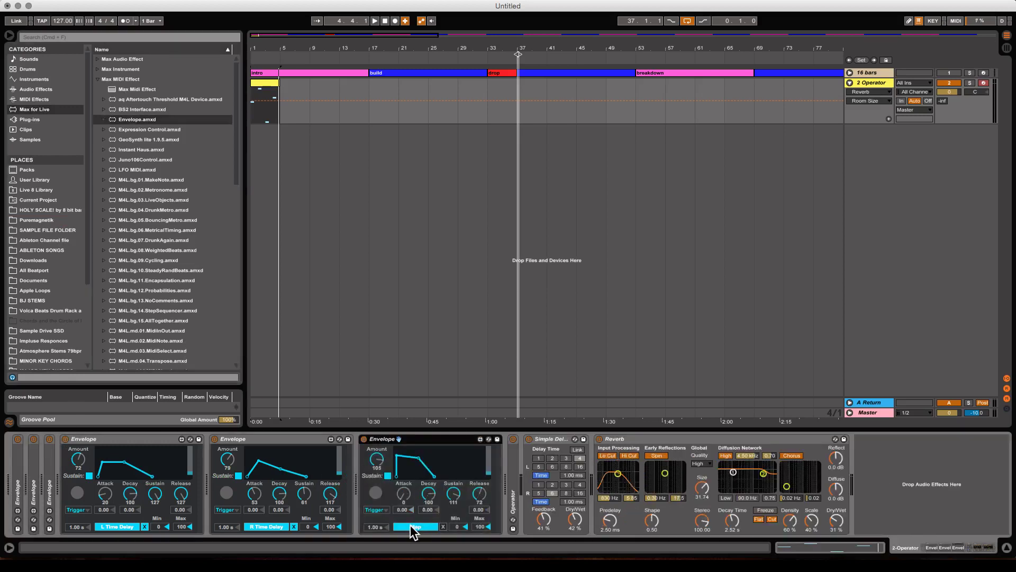
click(702, 488)
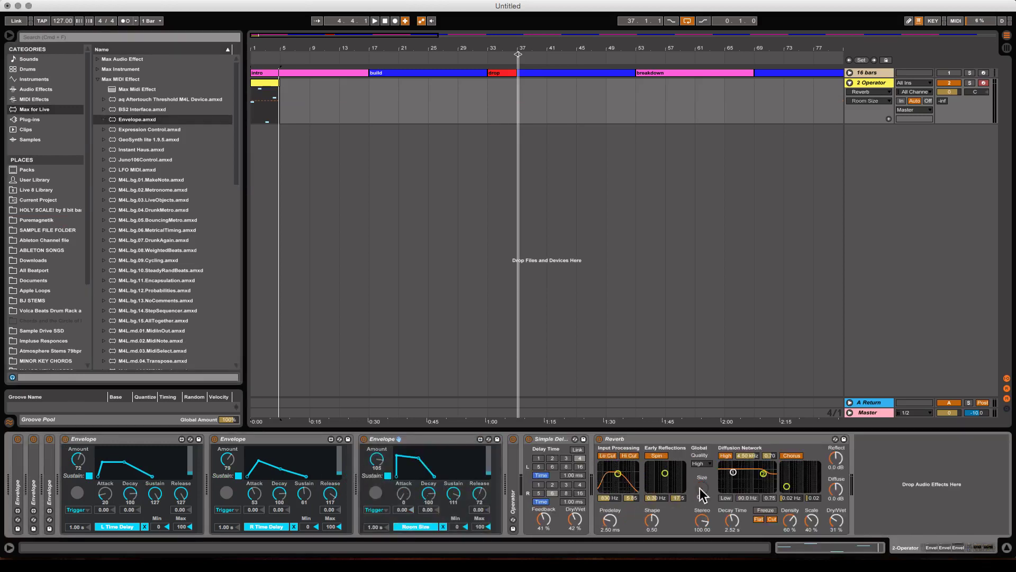
key(space)
drag(404, 498, 403, 497)
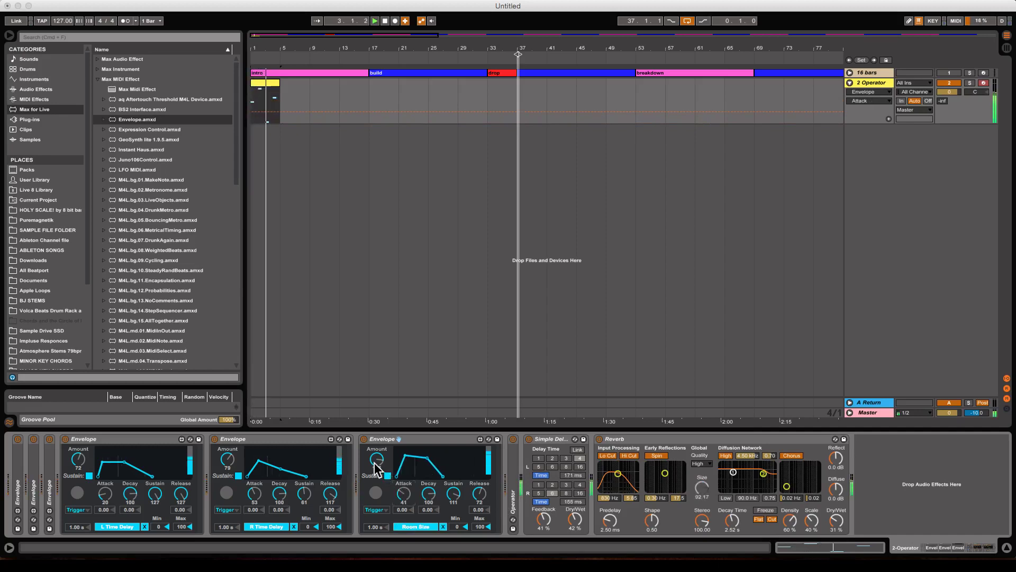
Step: Lower the room-size Envelope's Amount to 44 and restart playback
click(702, 488)
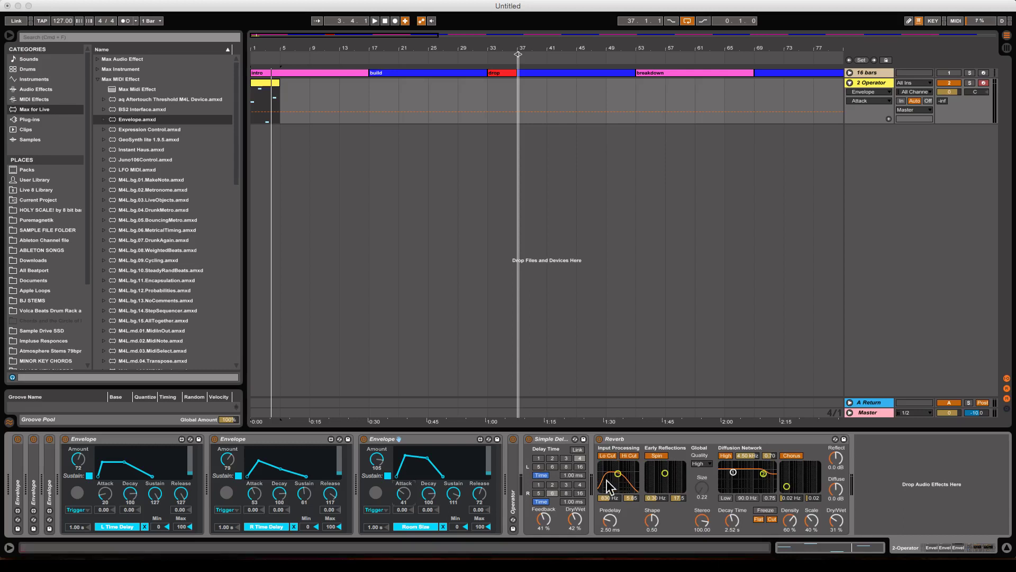
drag(378, 465, 376, 477)
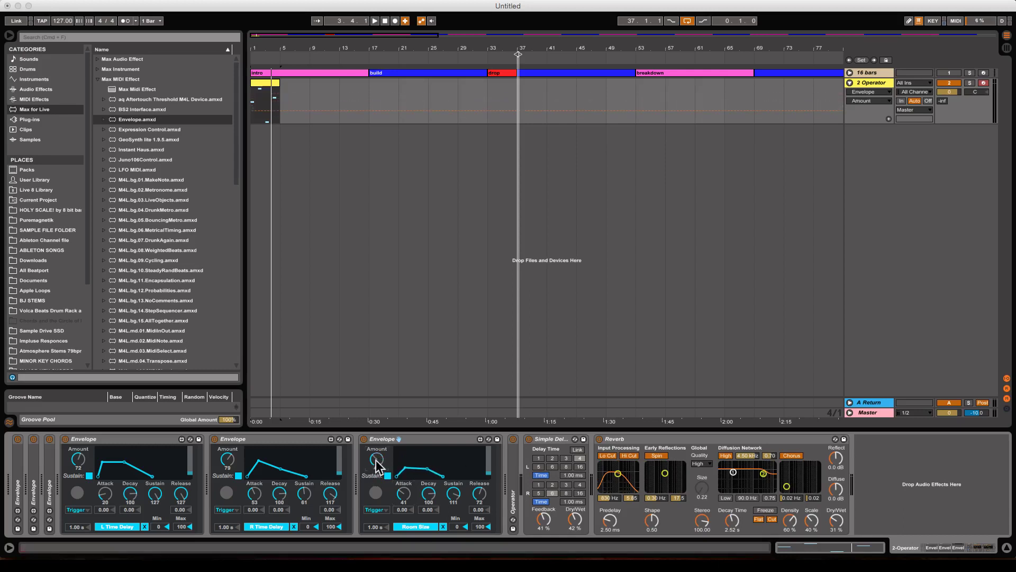
key(space)
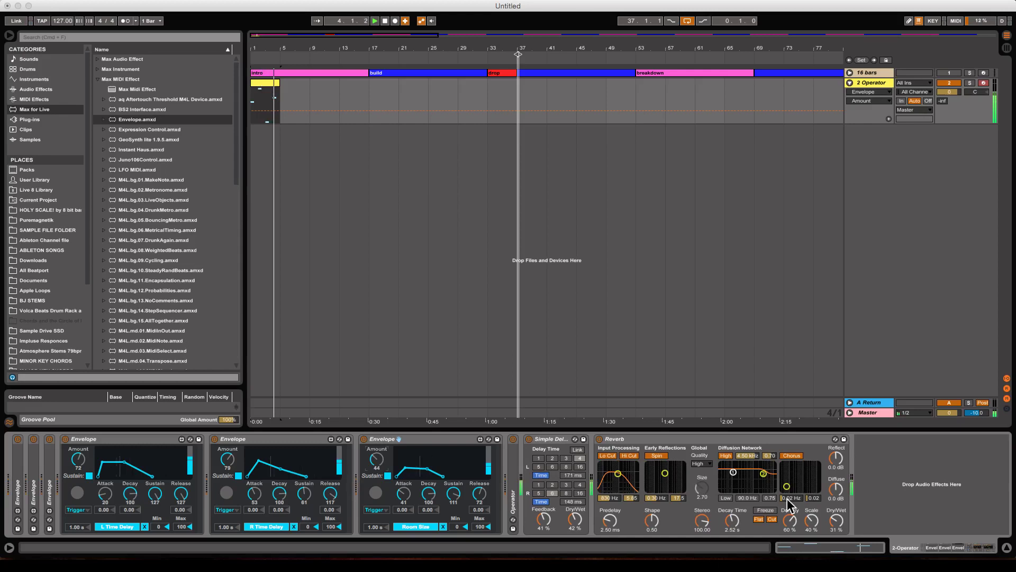
Step: Shorten Reverb Decay Time to 975 ms, raise Predelay to 8.32 ms, and adjust Dry/Wet
drag(733, 520, 732, 541)
key(space)
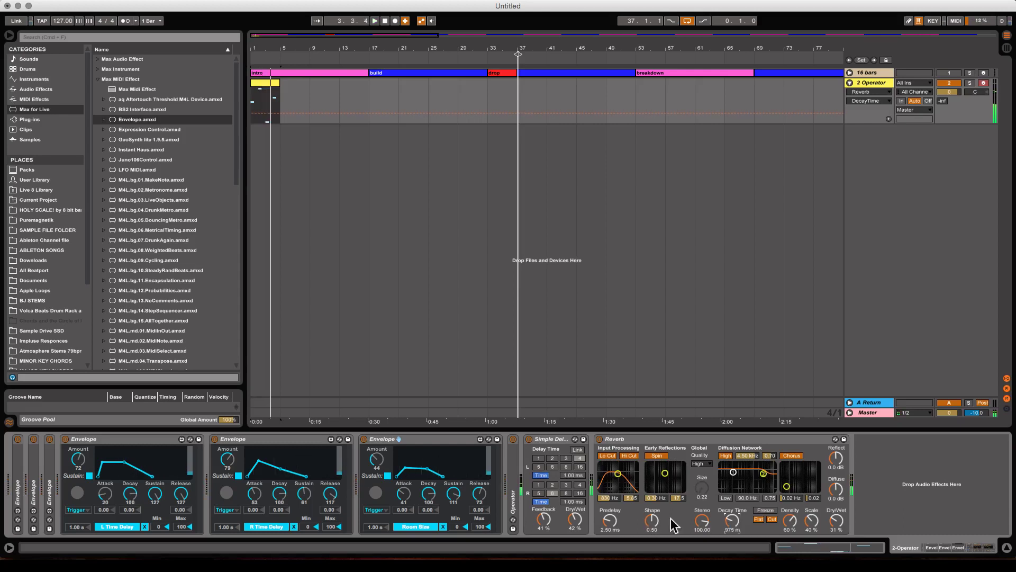
click(610, 521)
drag(609, 521, 608, 518)
key(space)
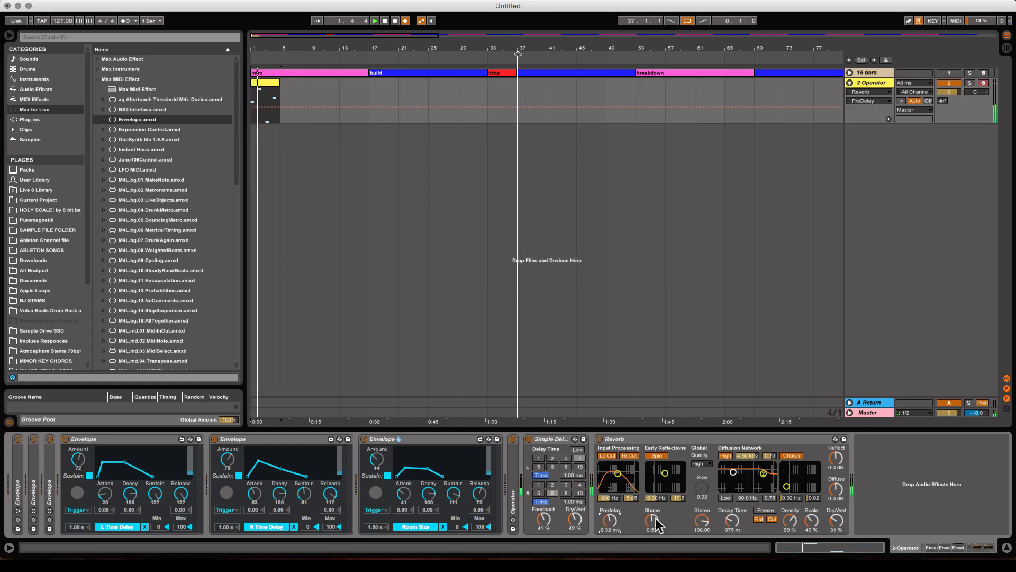
mouse_move(836, 521)
mouse_down()
mouse_move(836, 502)
mouse_move(836, 526)
mouse_up()
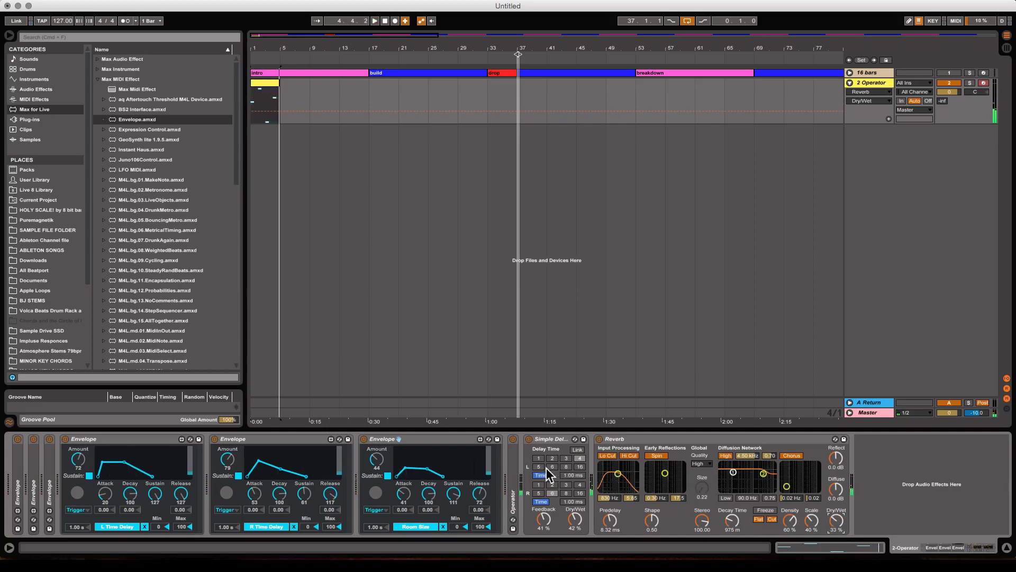